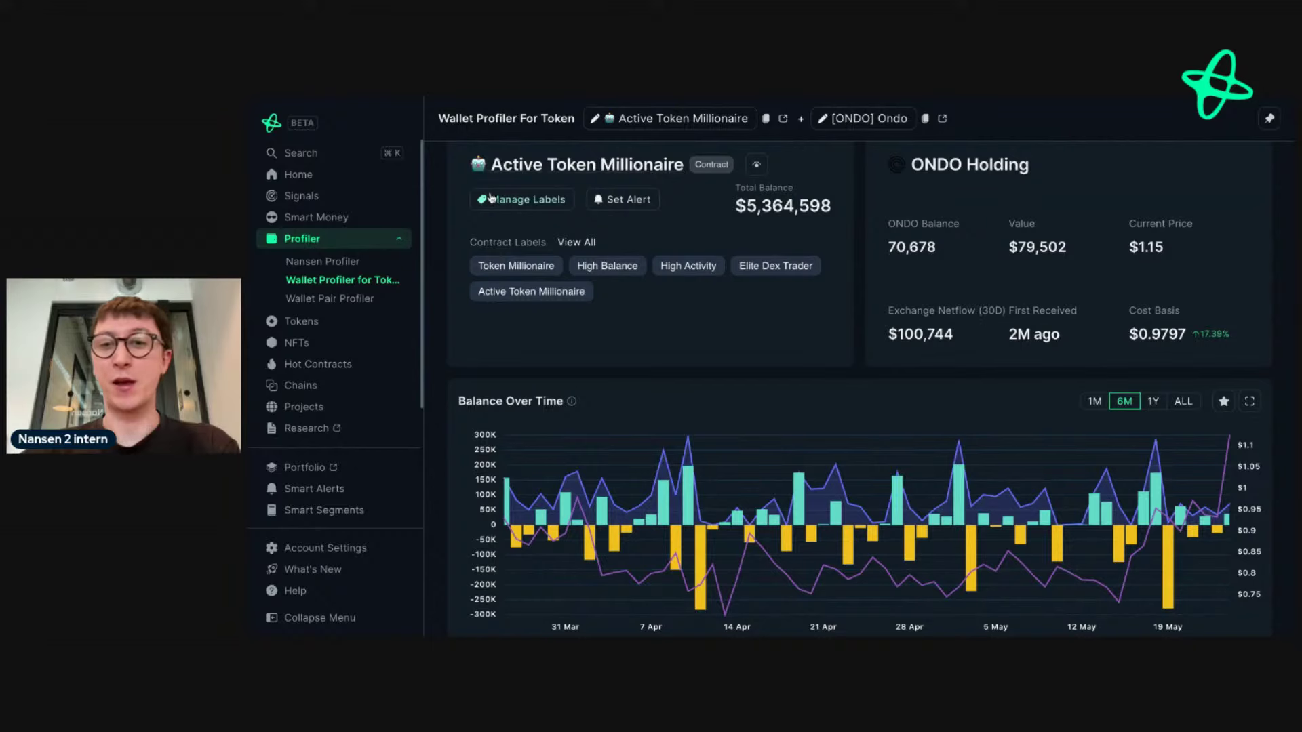
- Scroll back to the top of the labelled TradingVaultImplementation profile
scroll(491, 197, up, 1)
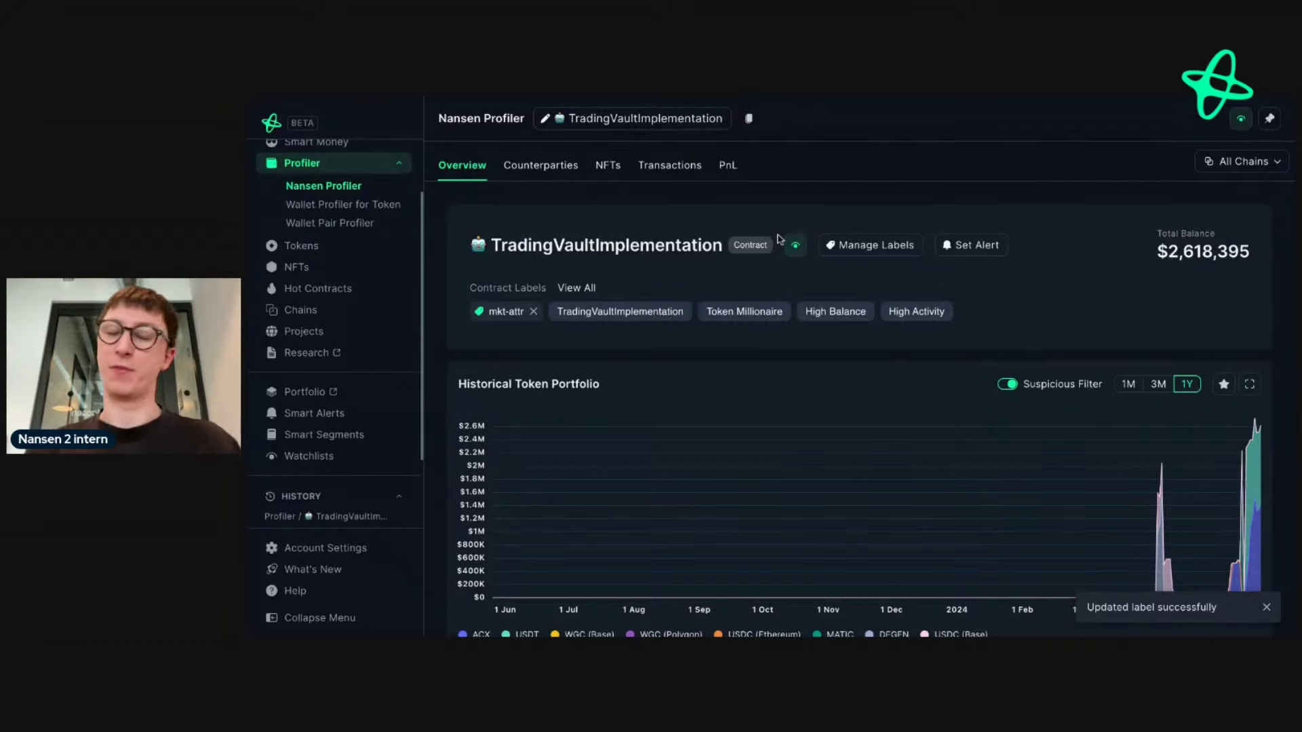
- Review the contract's Token Balances, checking its USDT balance figure
scroll(859, 390, down, 3)
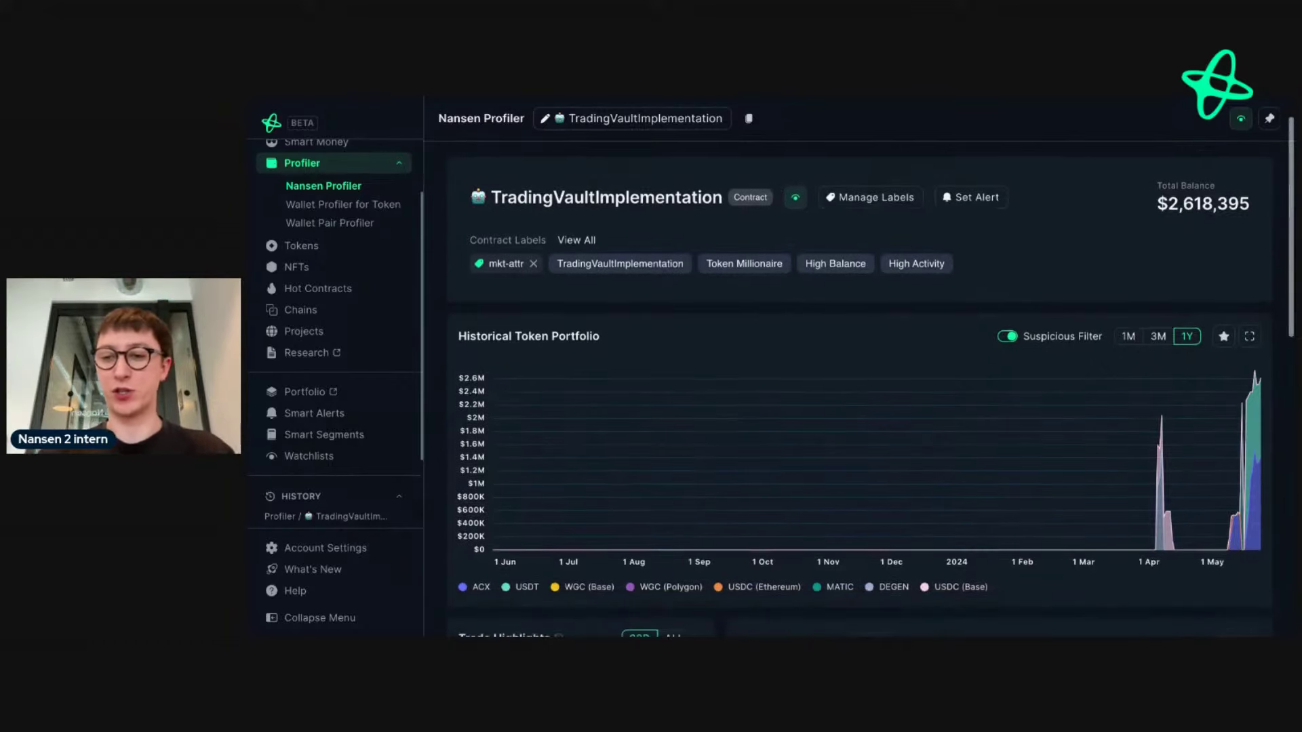
scroll(995, 515, down, 1)
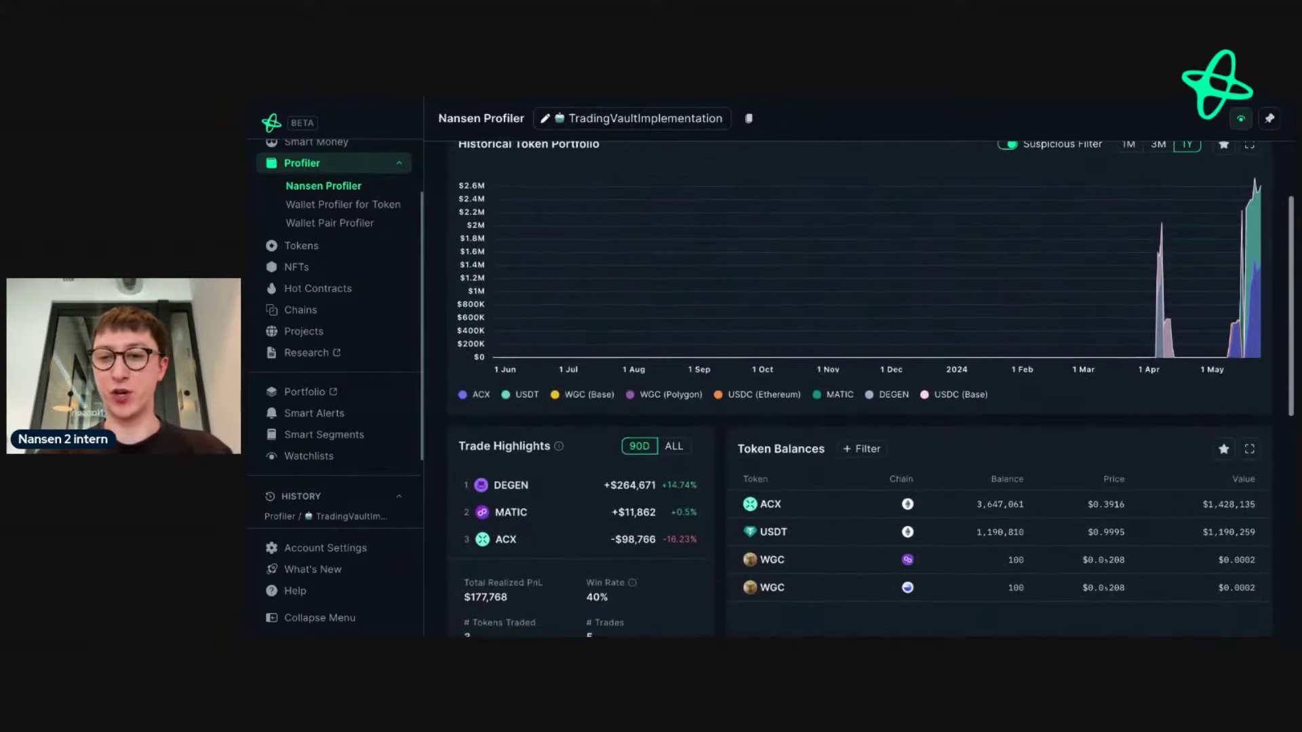
double_click(995, 493)
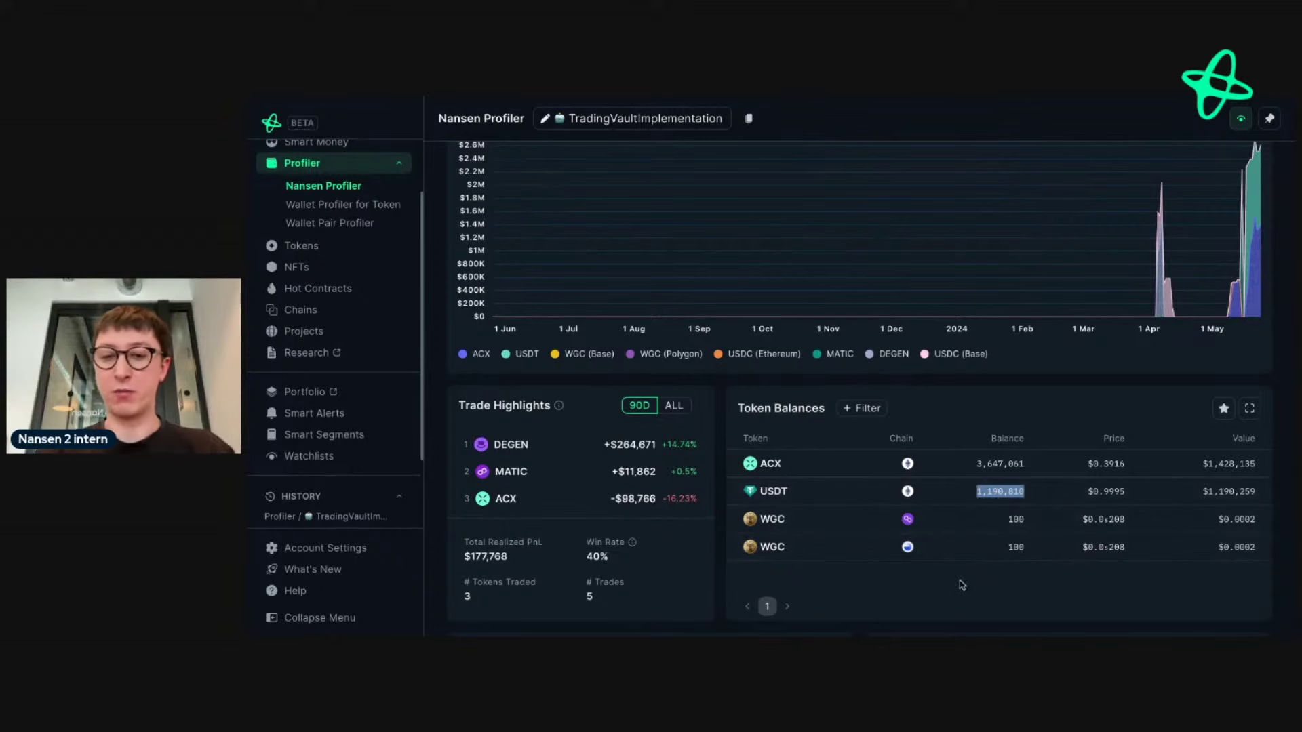
click(893, 592)
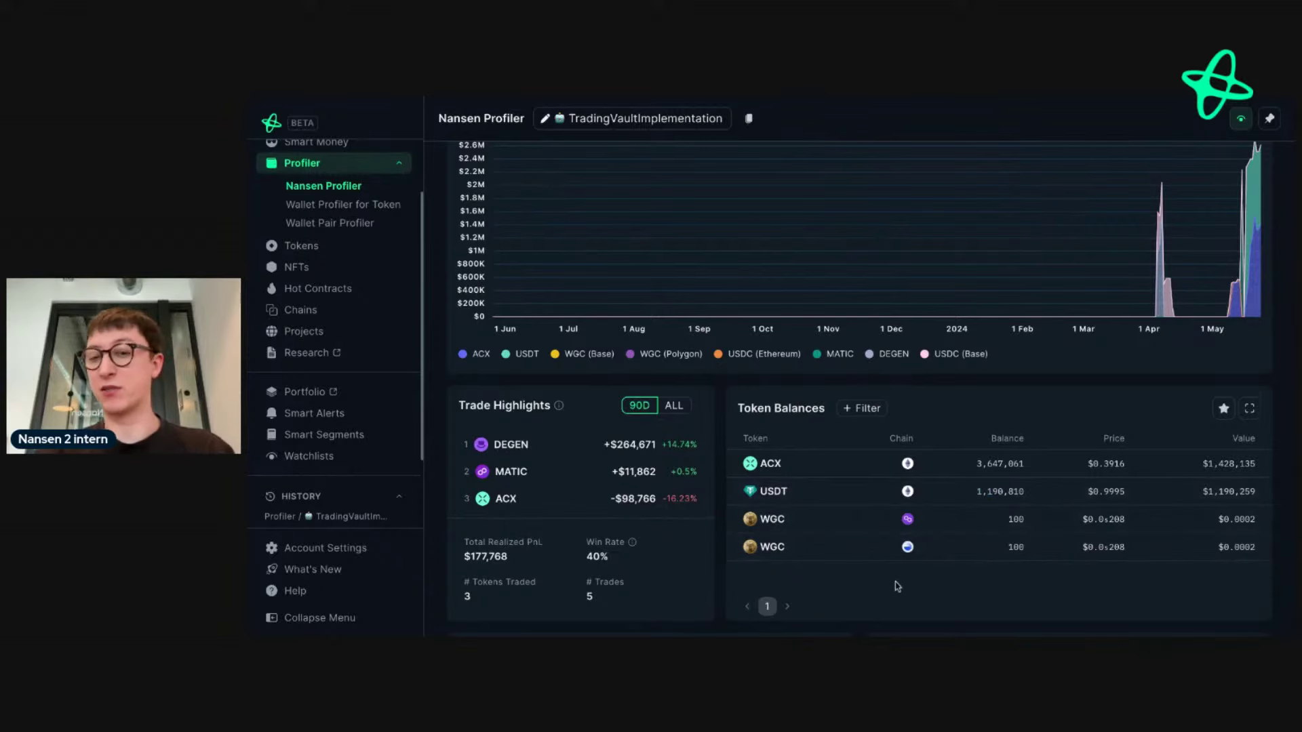
mouse_move(767, 467)
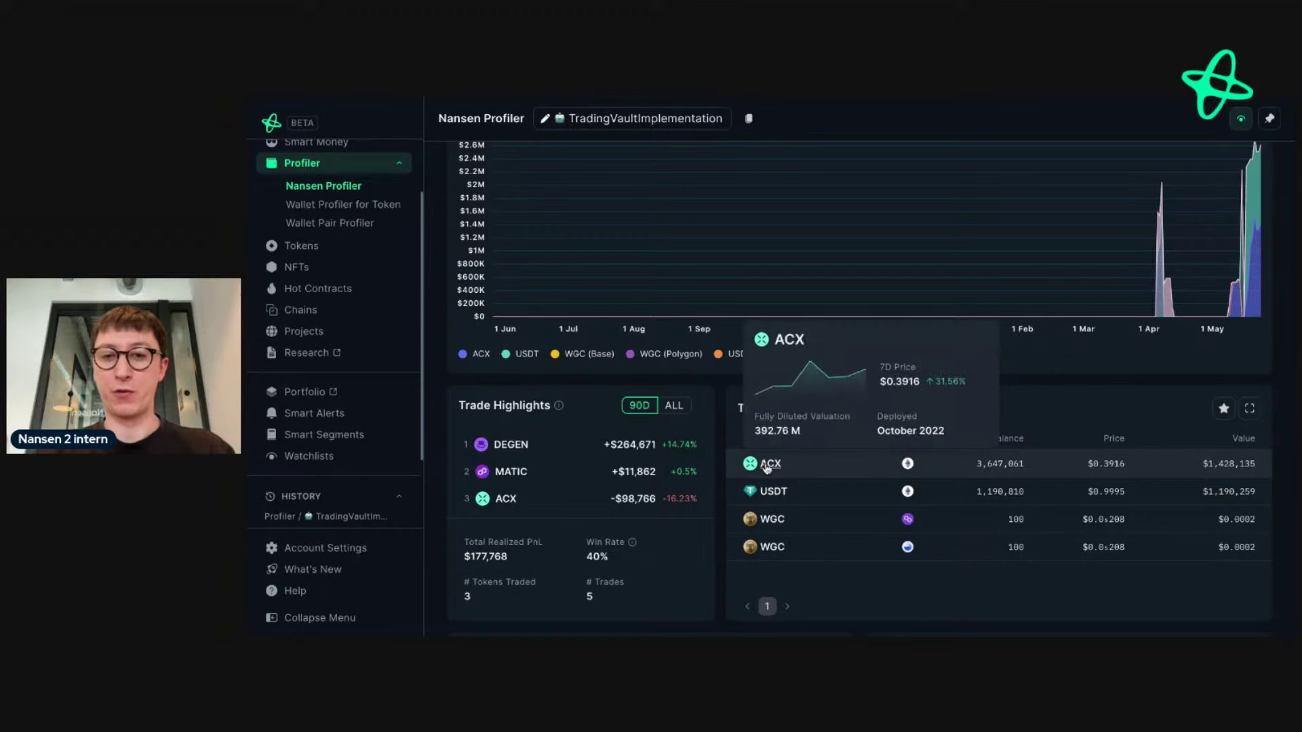
scroll(767, 467, down, 3)
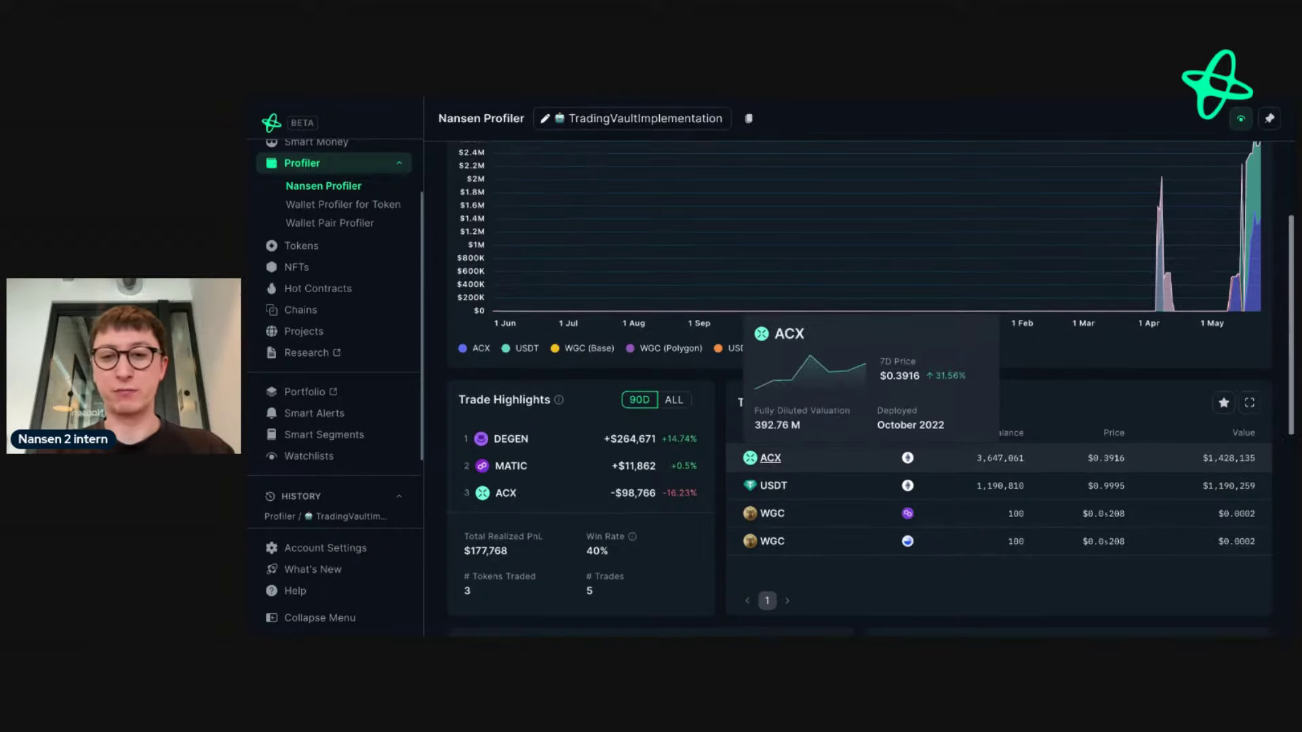
scroll(767, 380, down, 3)
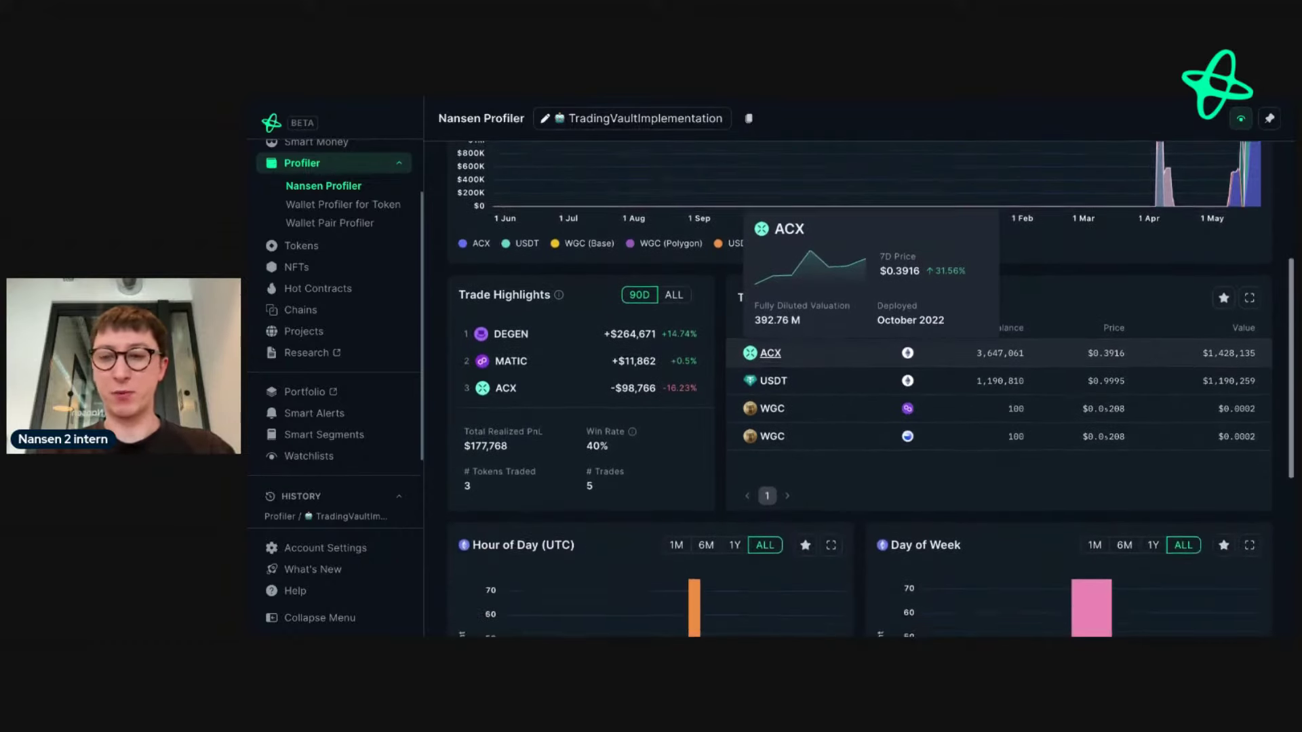
scroll(767, 380, up, 10)
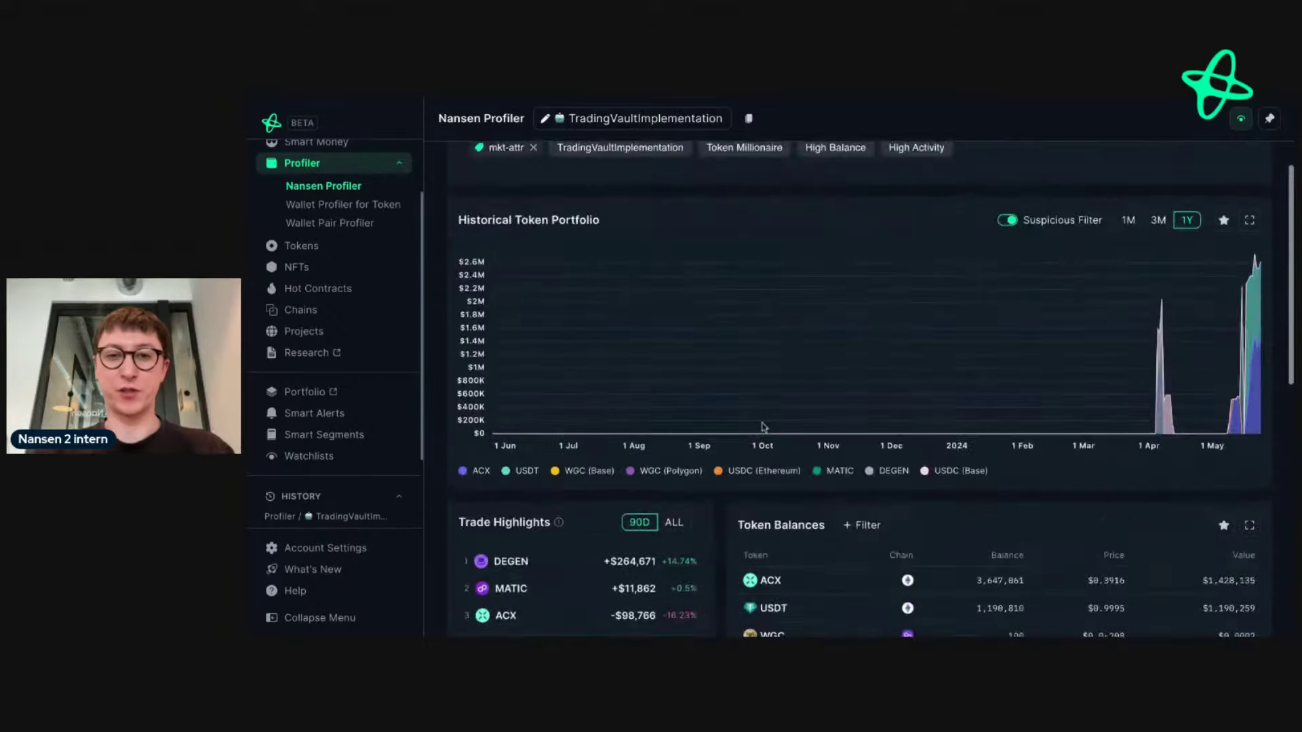
- Show the contract's ACX and USDT swap transfers and bring up the ACX token's Open in menu
click(669, 165)
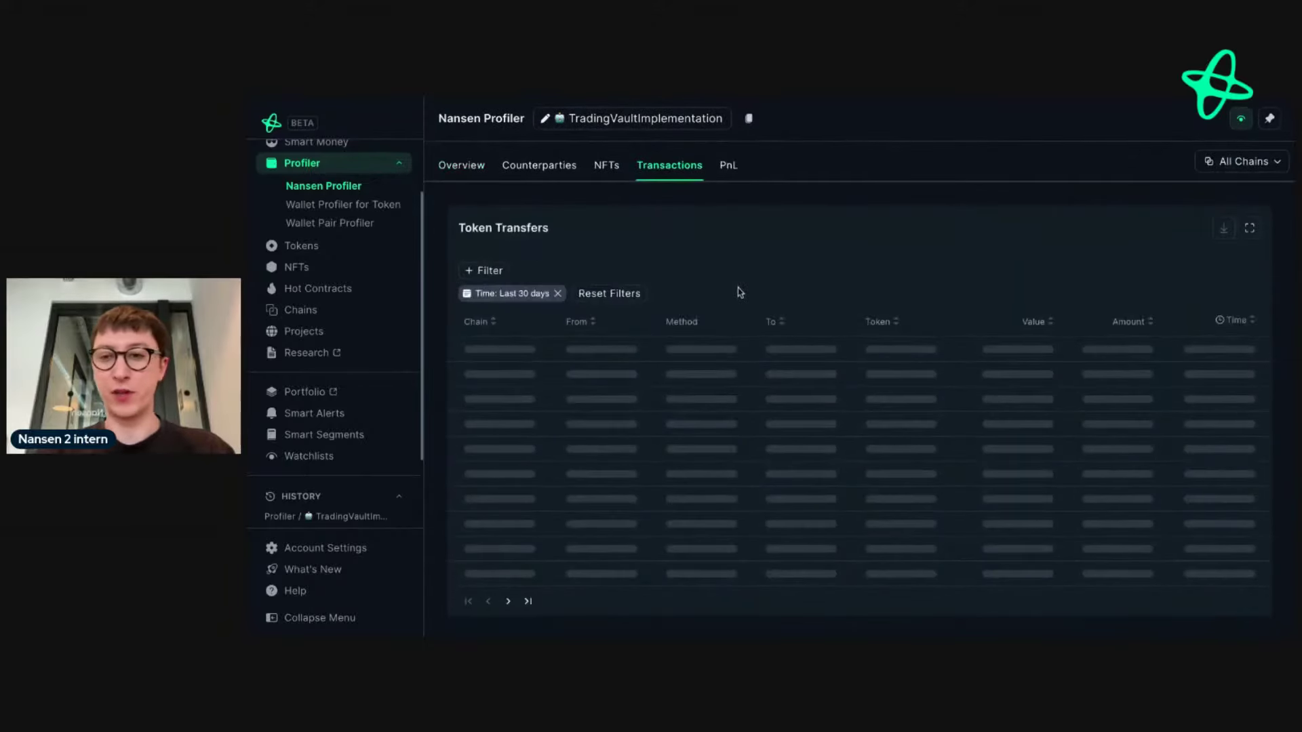
scroll(858, 415, down, 3)
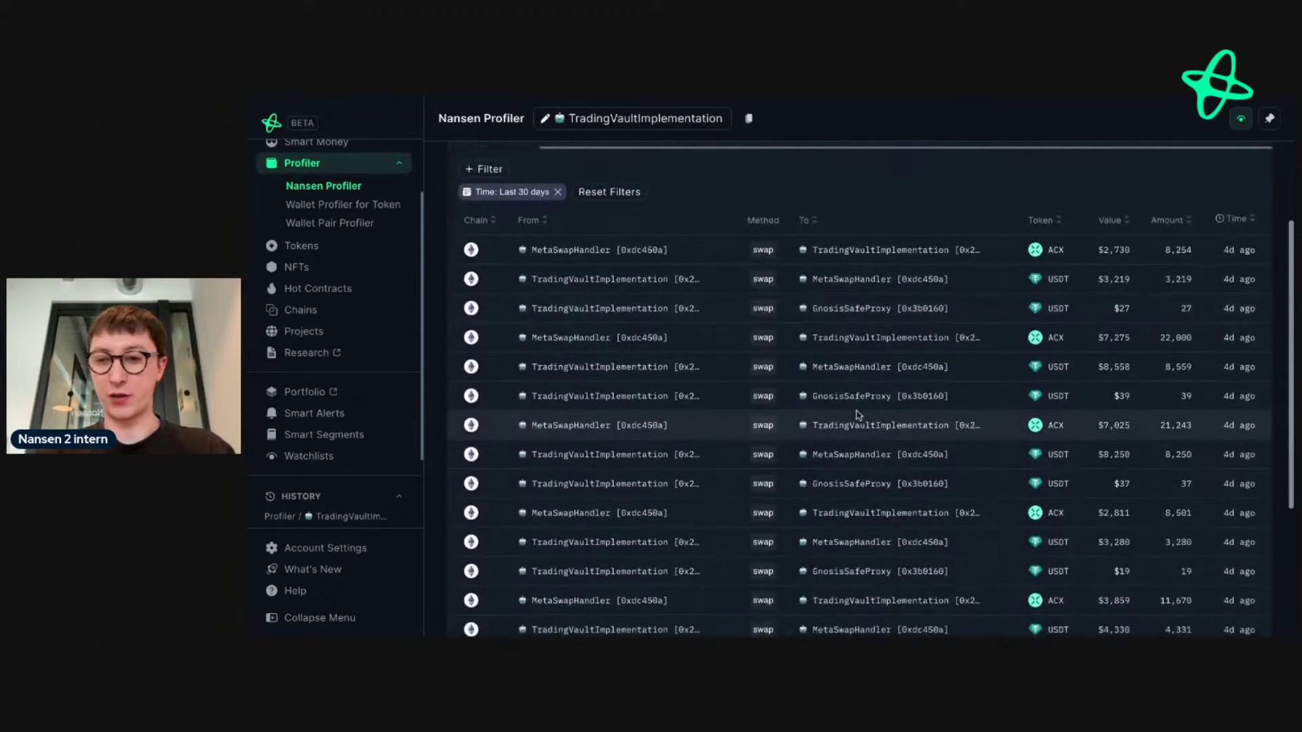
click(1053, 427)
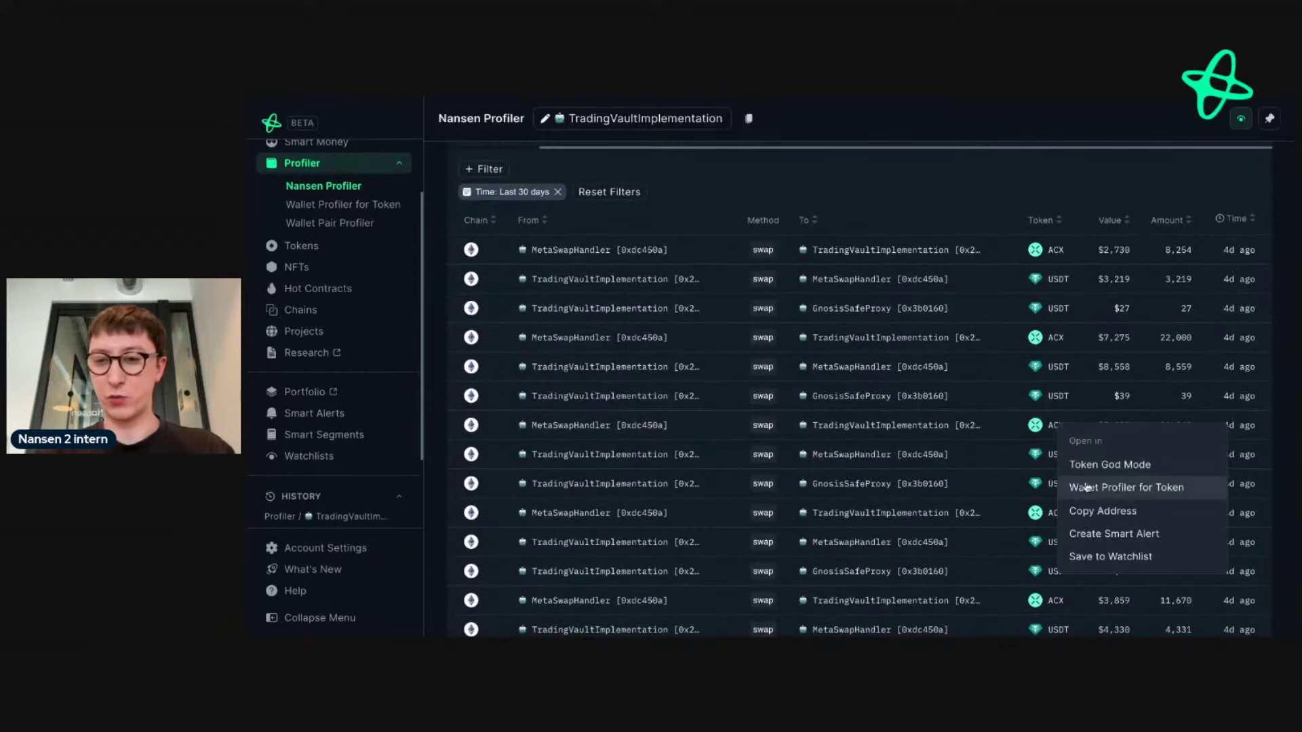
- Profile TradingVaultImplementation's ACX activity, with full timestamps shown in the Transactions table
click(1087, 487)
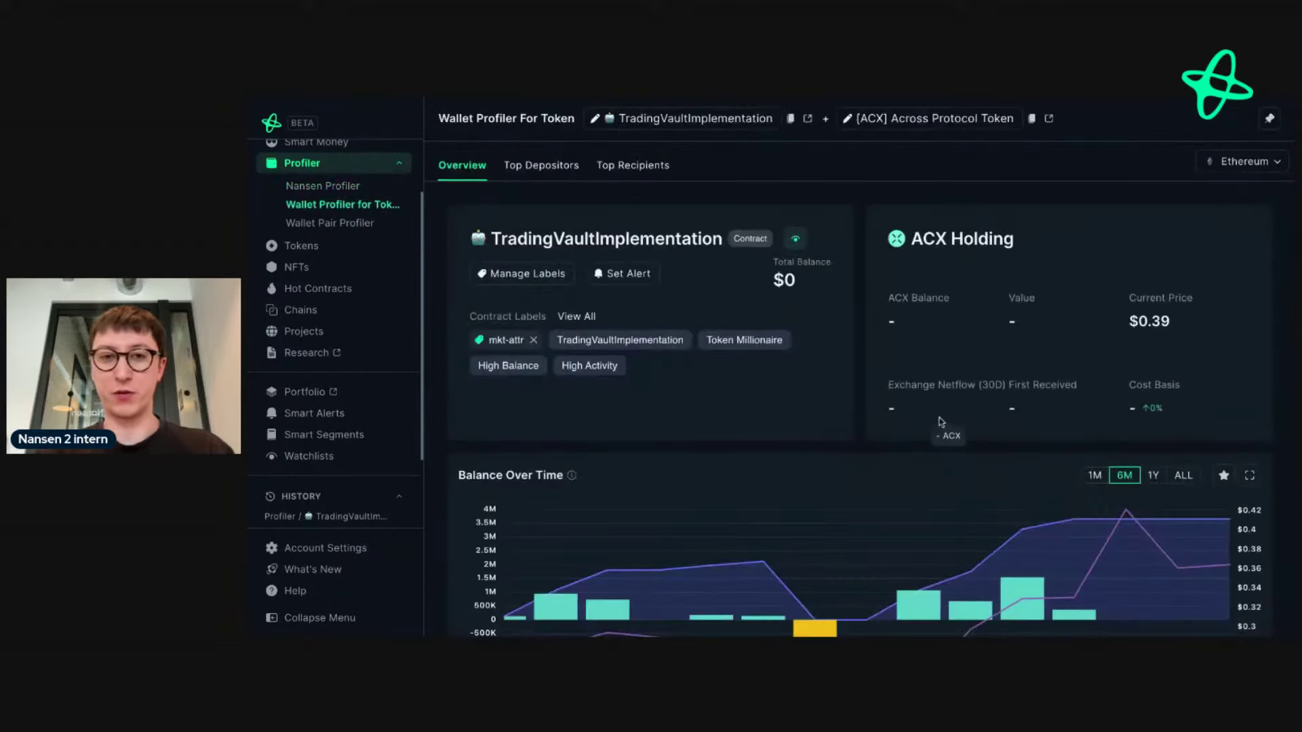
scroll(941, 422, down, 5)
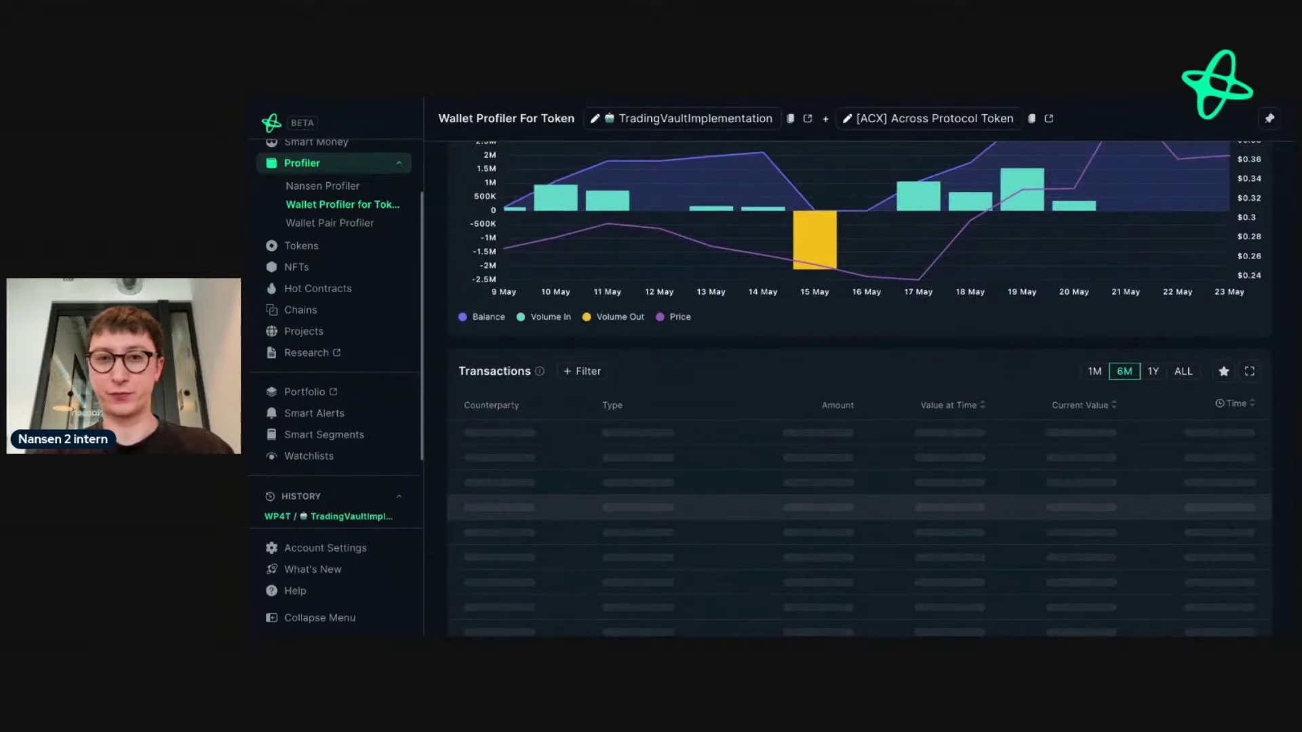
scroll(1046, 519, down, 3)
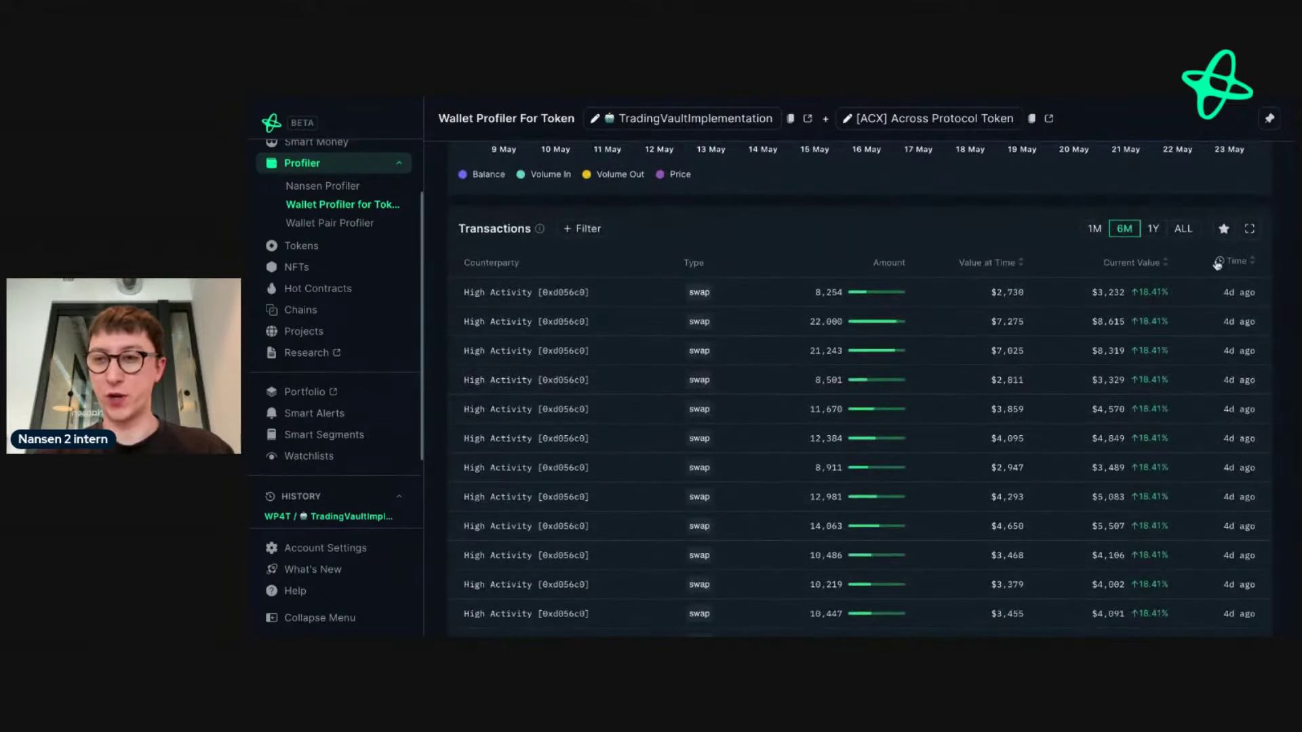
click(1219, 261)
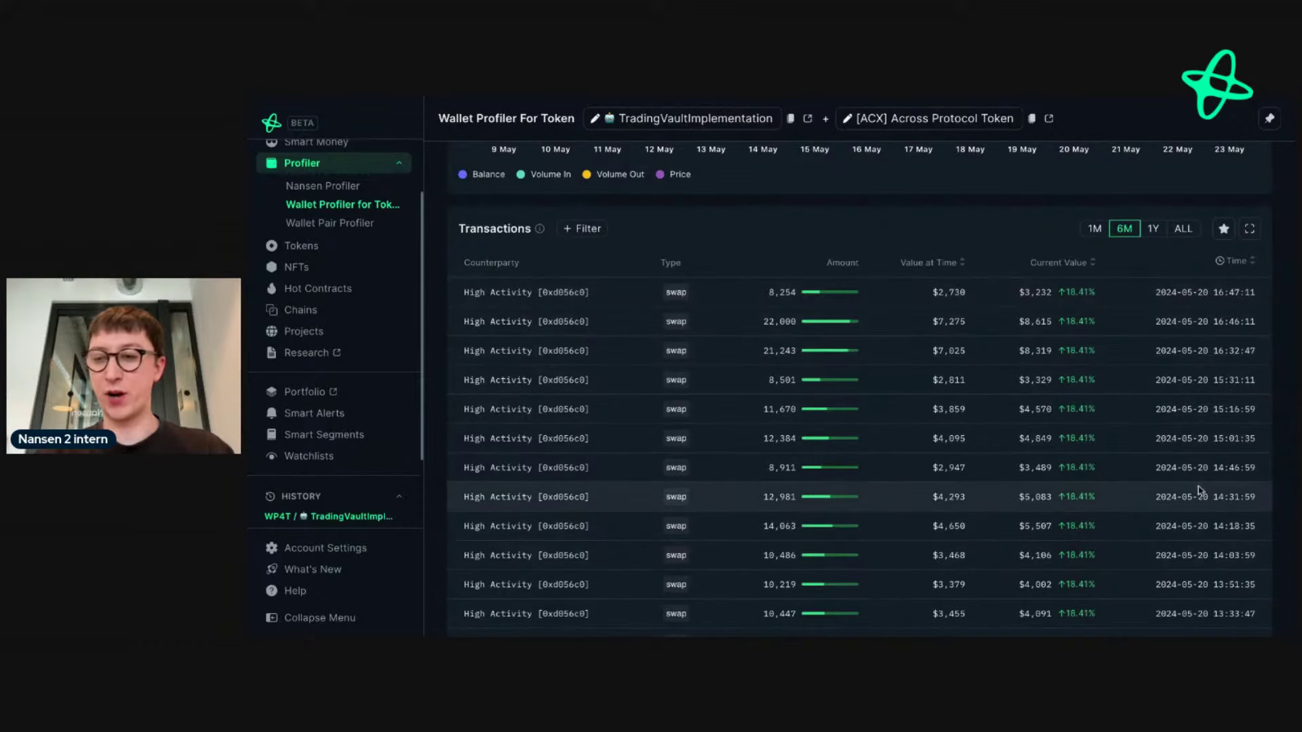
- Look over the ACX balance-over-time chart and the run of High Activity swaps
scroll(1193, 468, up, 3)
scroll(1190, 470, up, 2)
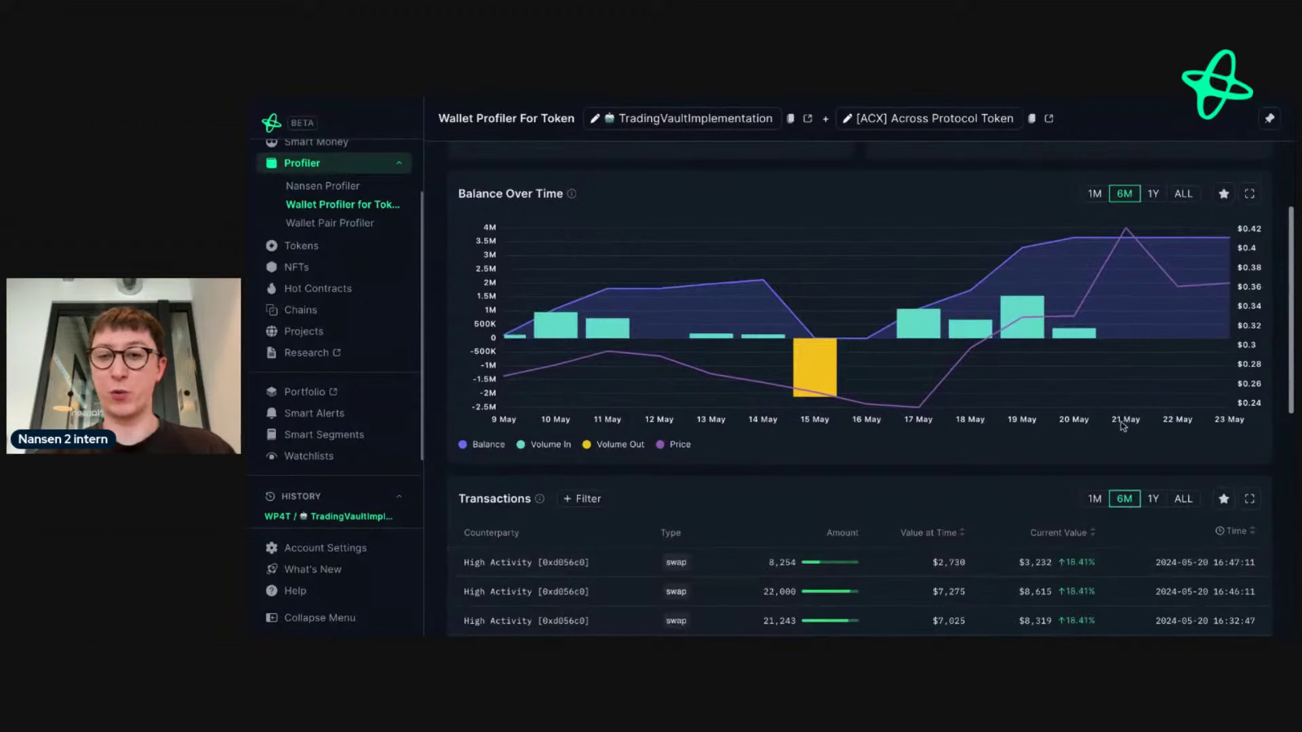
scroll(1018, 305, up, 1)
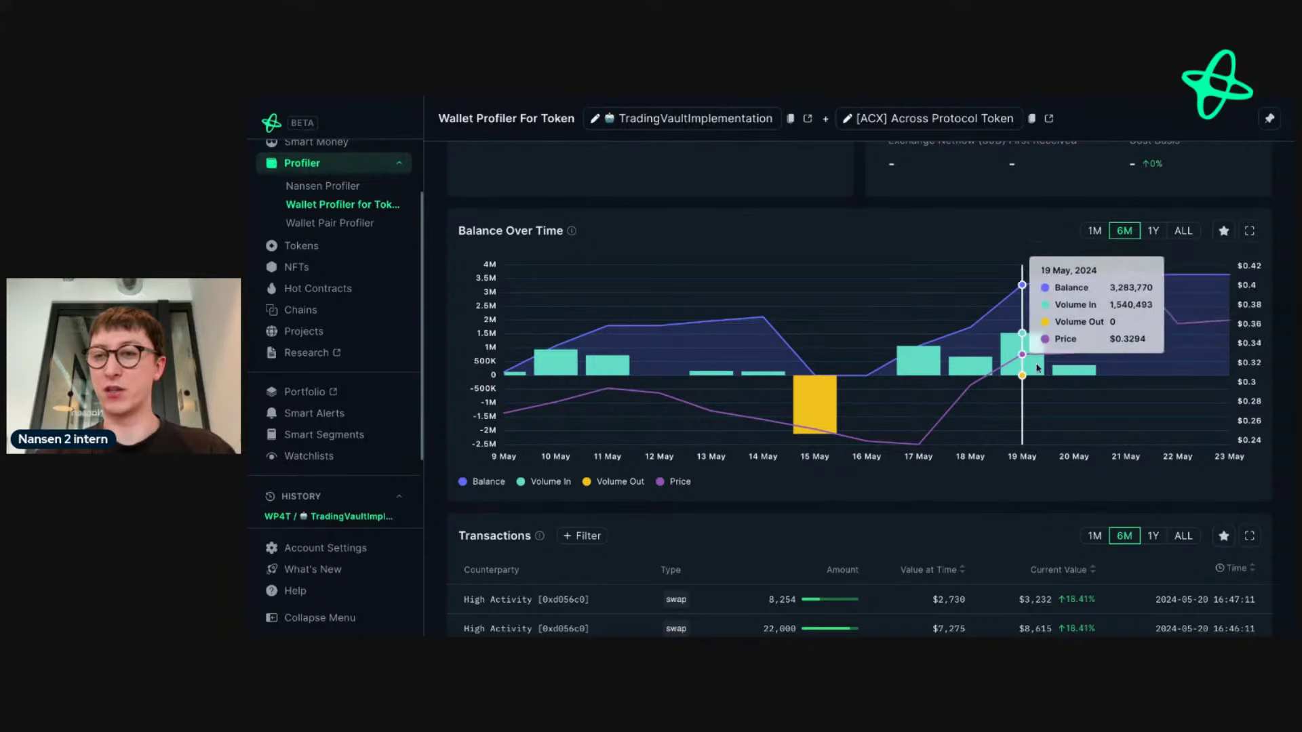
scroll(1010, 502, up, 1)
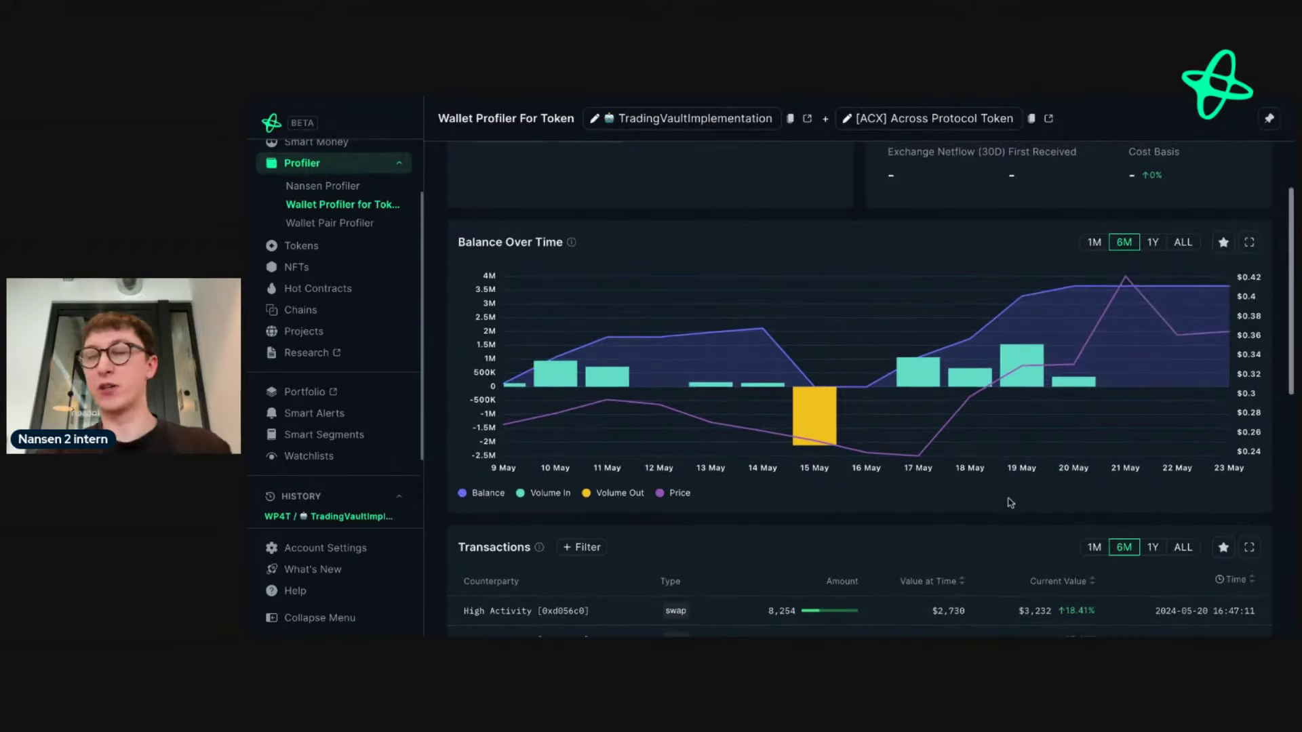
scroll(949, 488, down, 1)
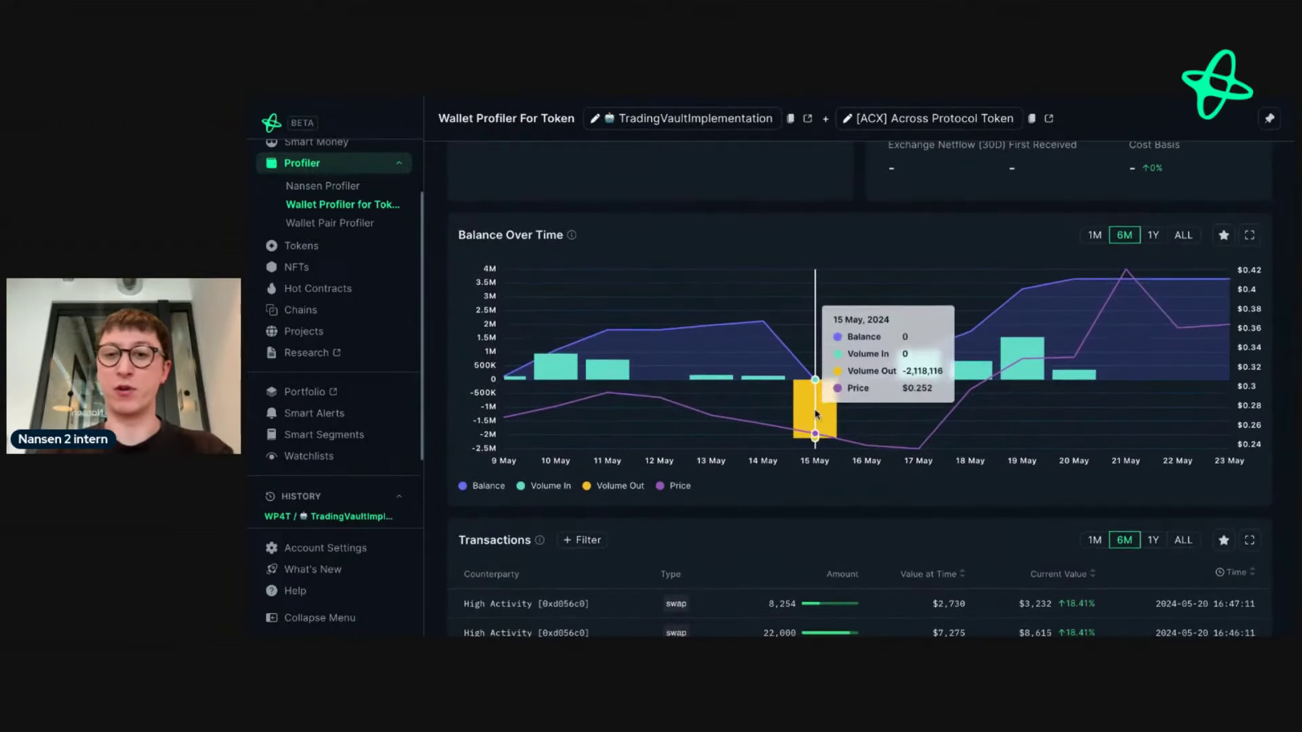
mouse_move(826, 402)
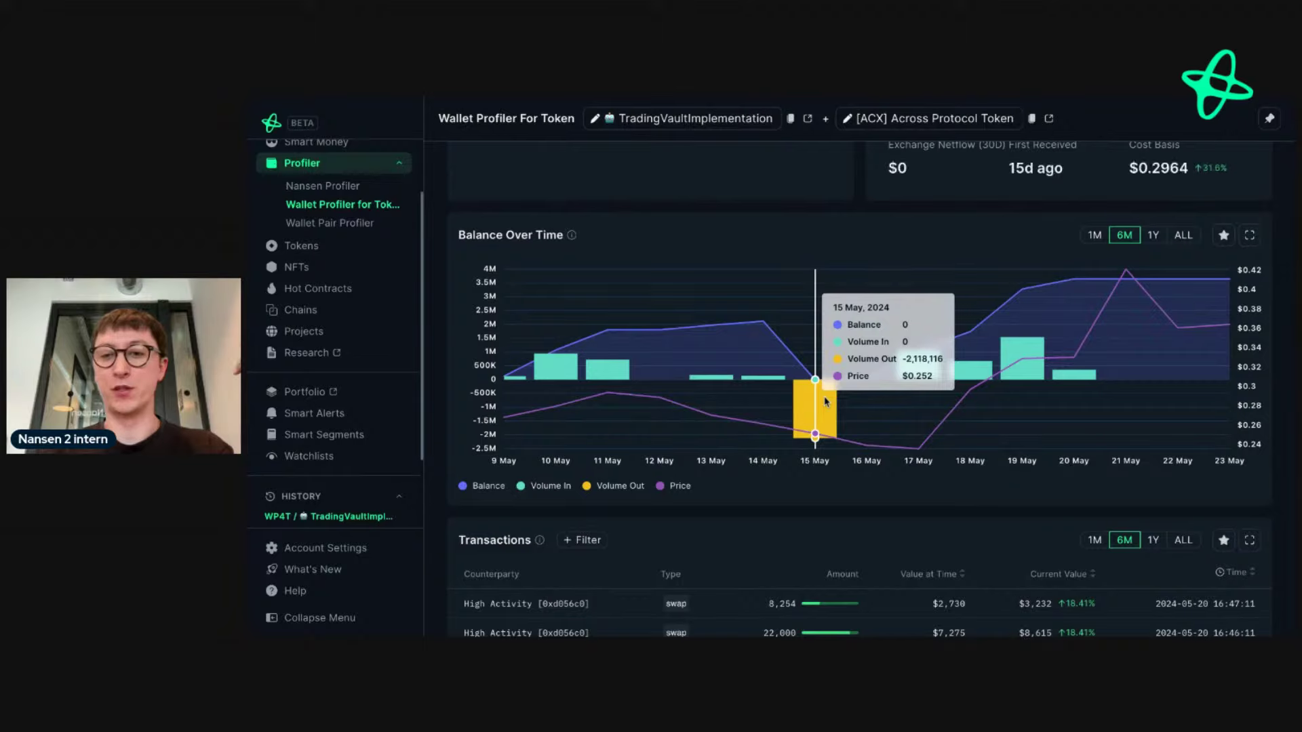
scroll(826, 401, up, 4)
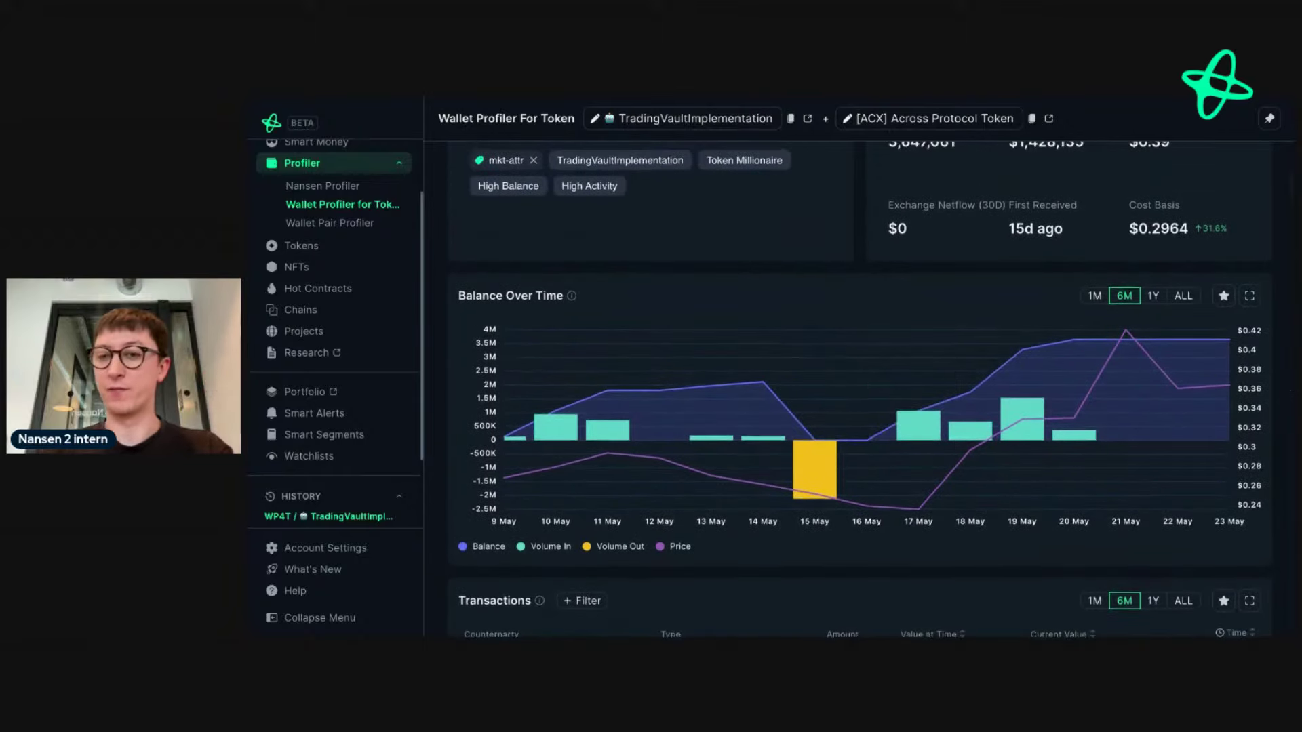
scroll(826, 402, down, 3)
scroll(826, 402, down, 6)
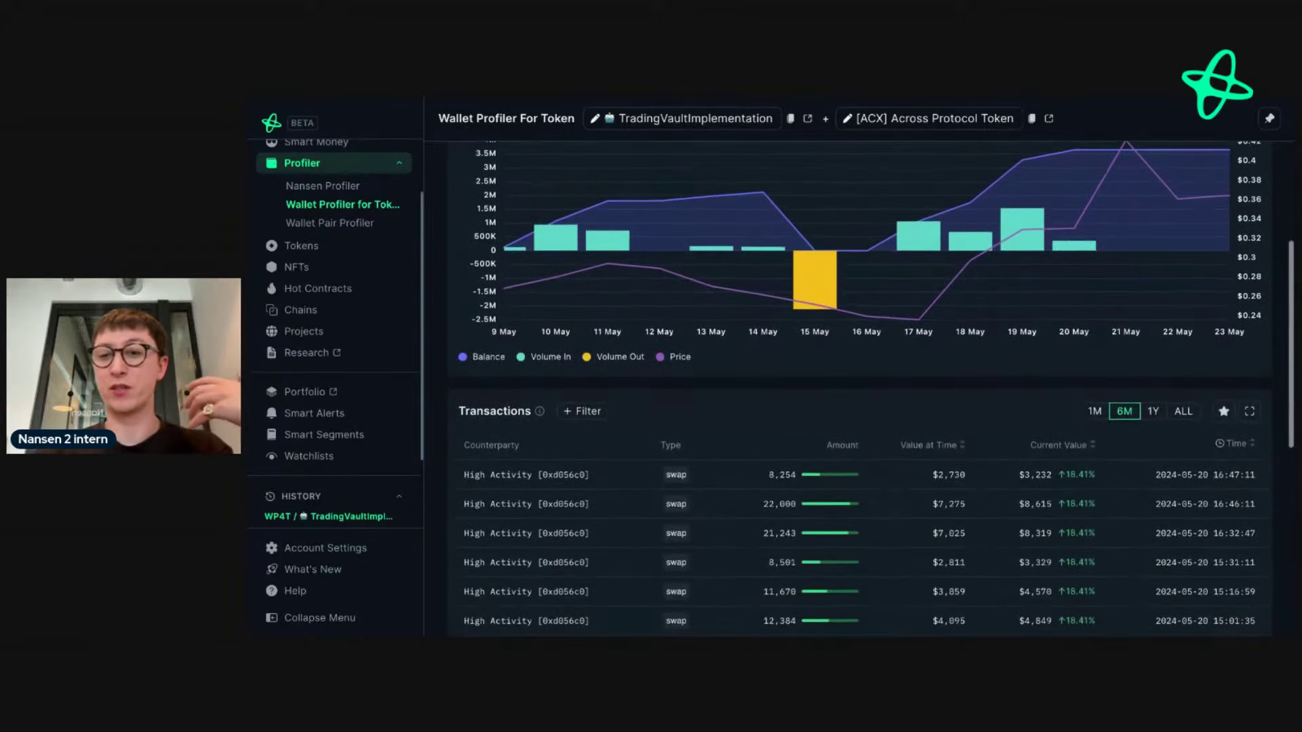
scroll(826, 401, down, 8)
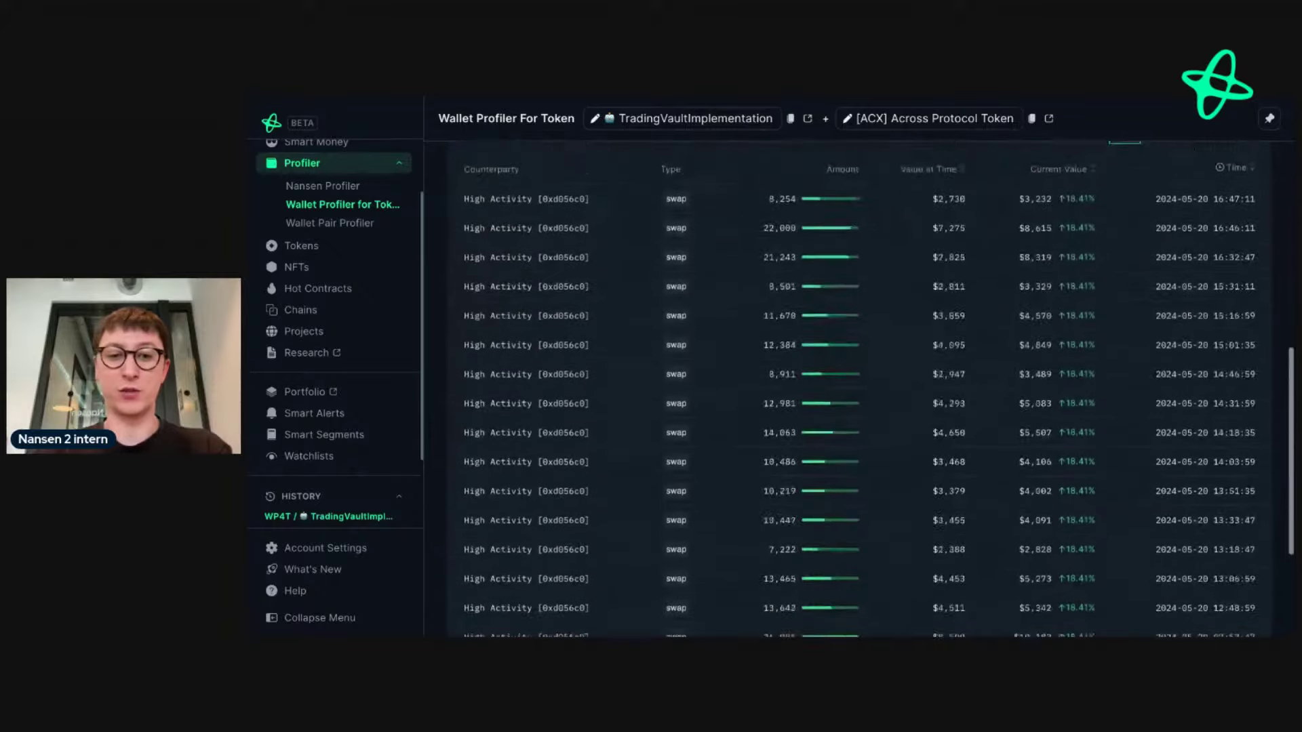
- Page to older ACX transactions, with times shown as relative ages
click(507, 576)
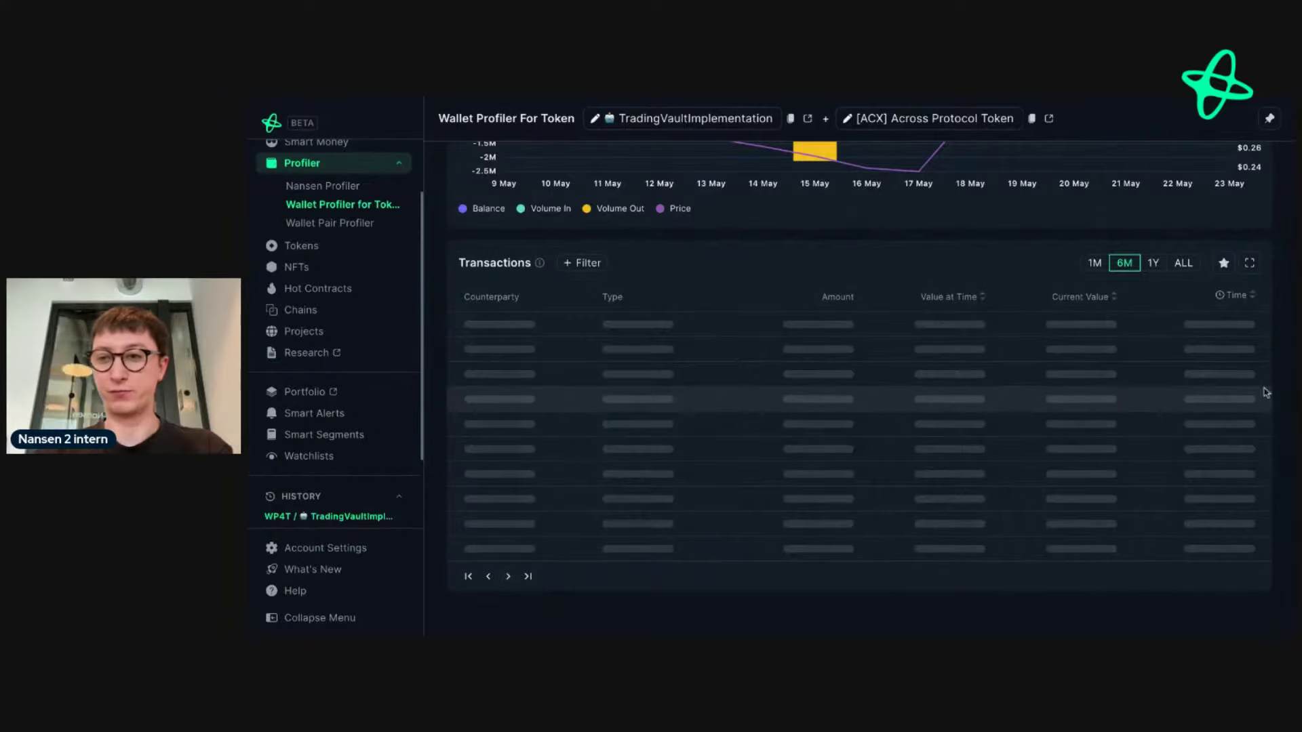
scroll(1251, 313, up, 5)
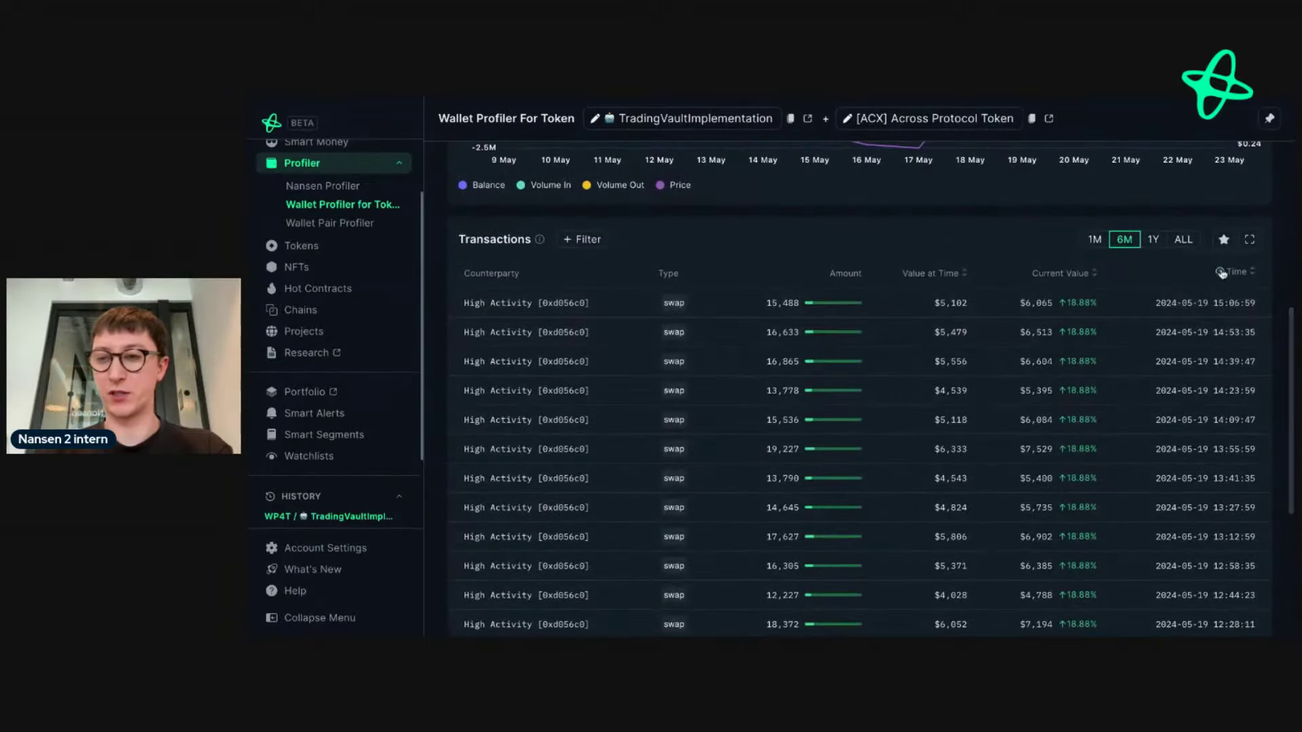
click(1231, 271)
scroll(1126, 276, down, 5)
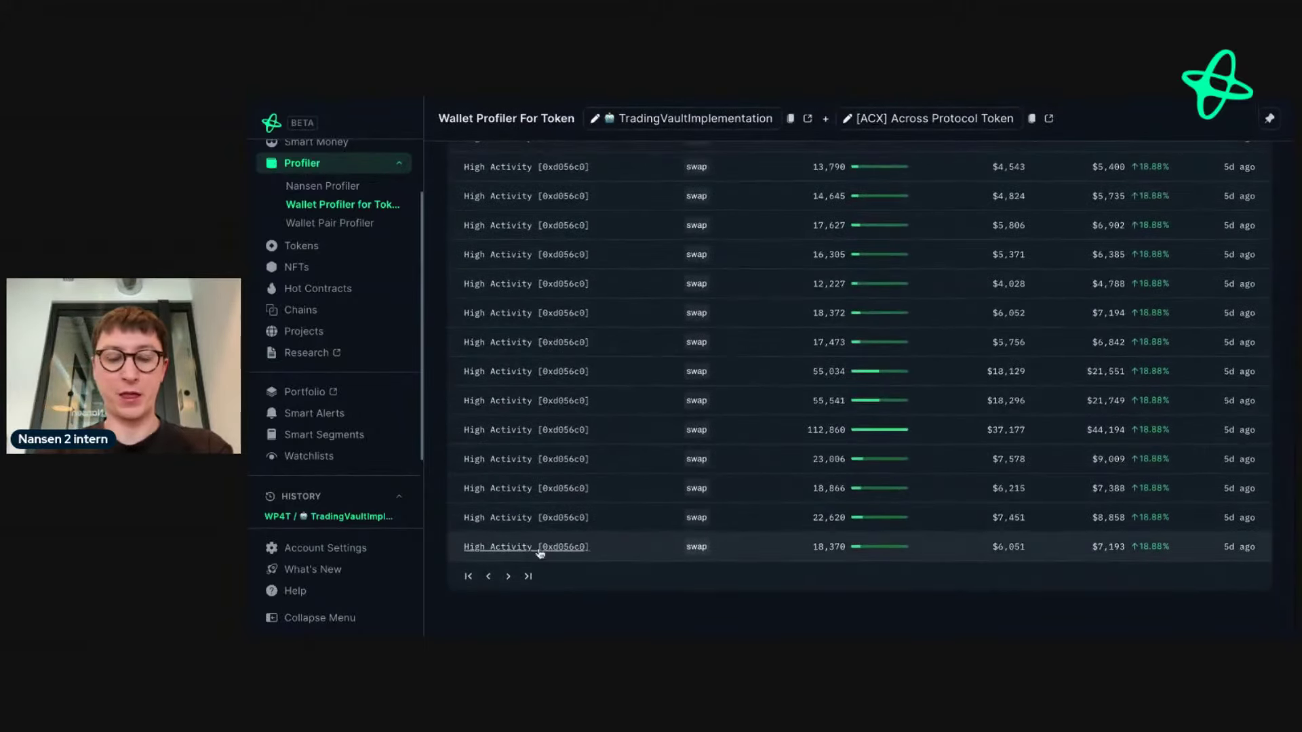
click(507, 576)
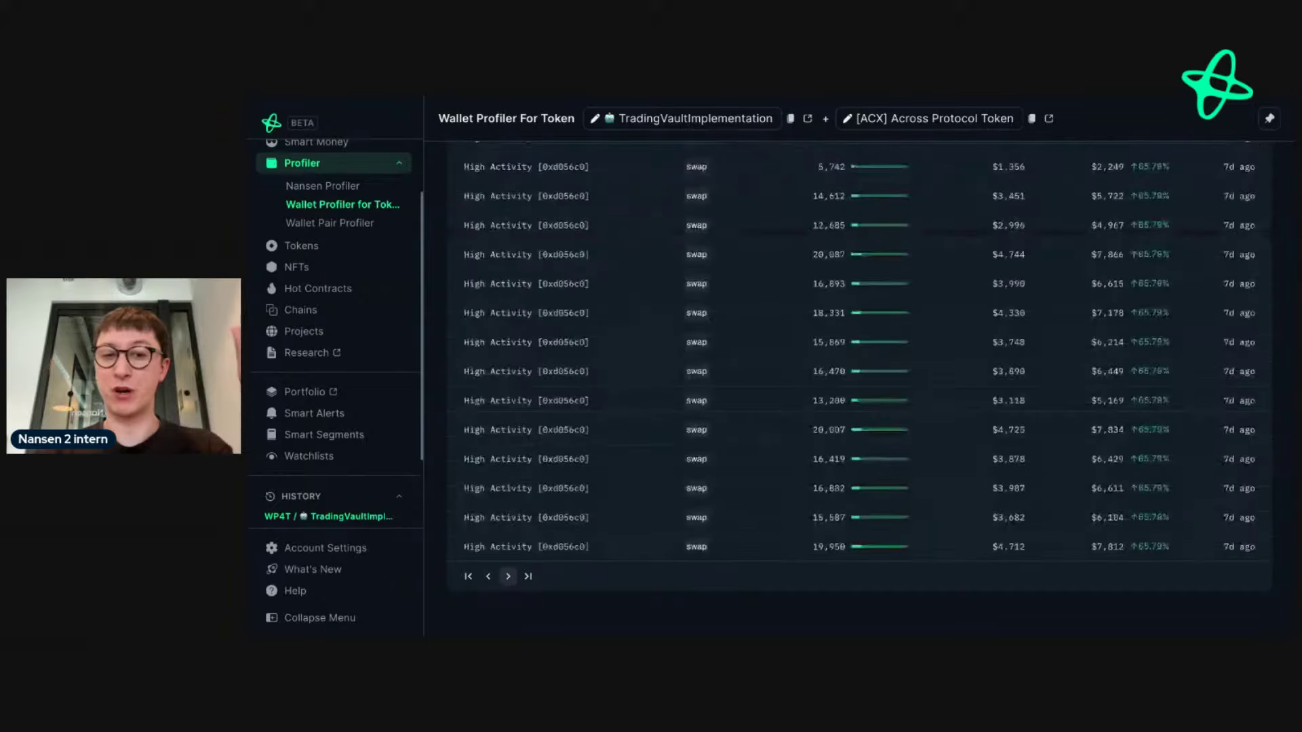
- Page further back to the -2,118,116 ACX withdrawal with Top Circle Depositor ($533,822)
scroll(858, 387, up, 1)
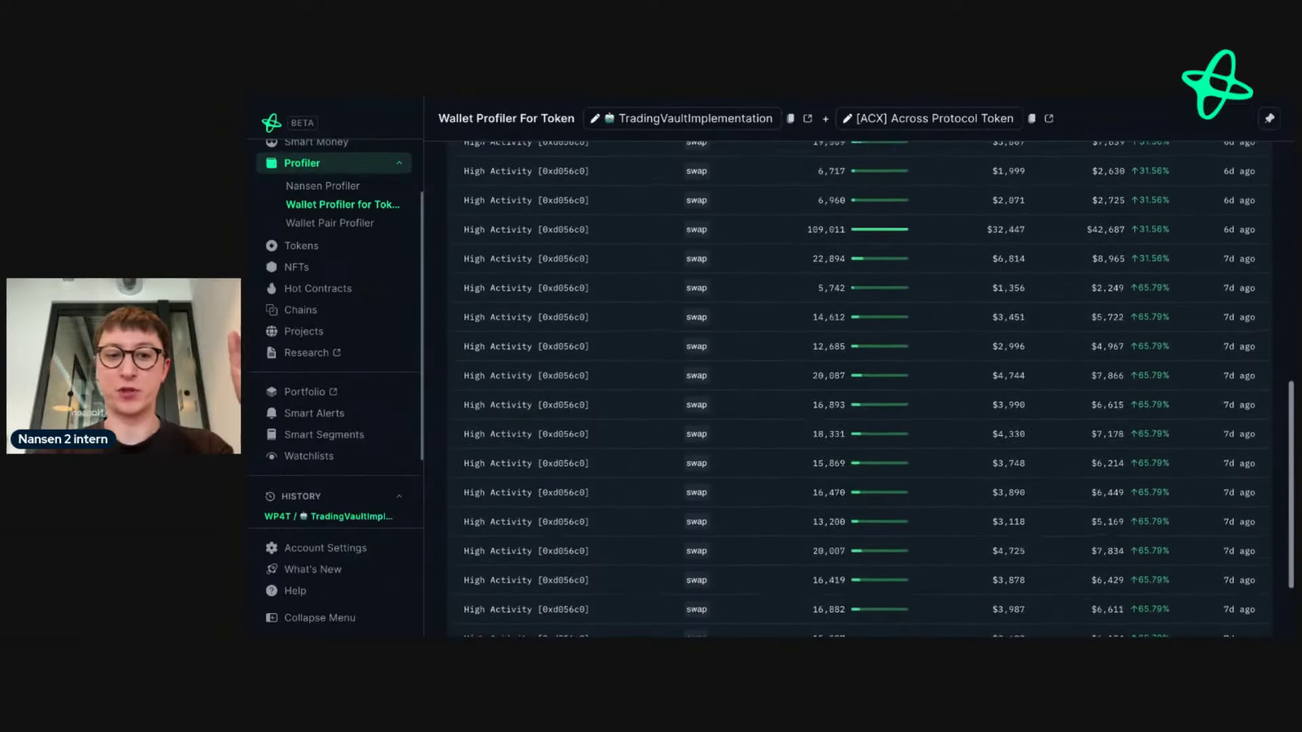
scroll(858, 387, down, 1)
click(508, 575)
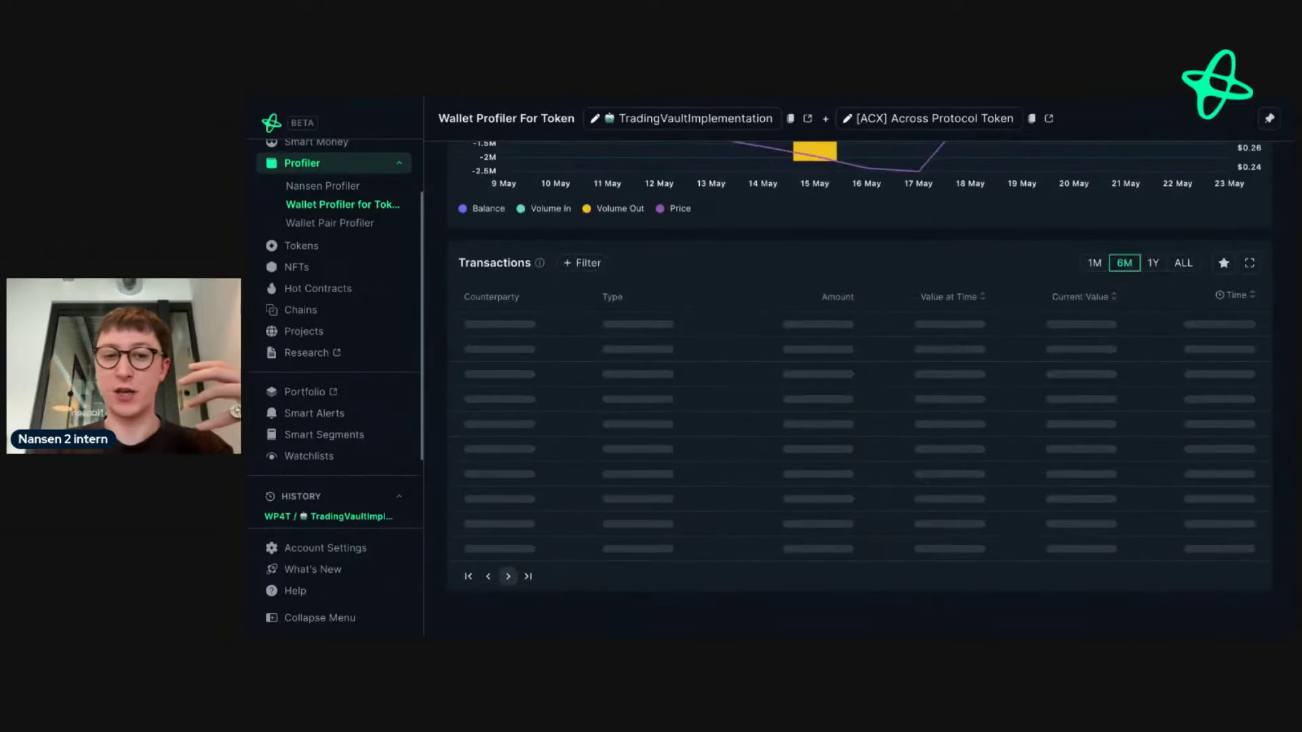
click(508, 575)
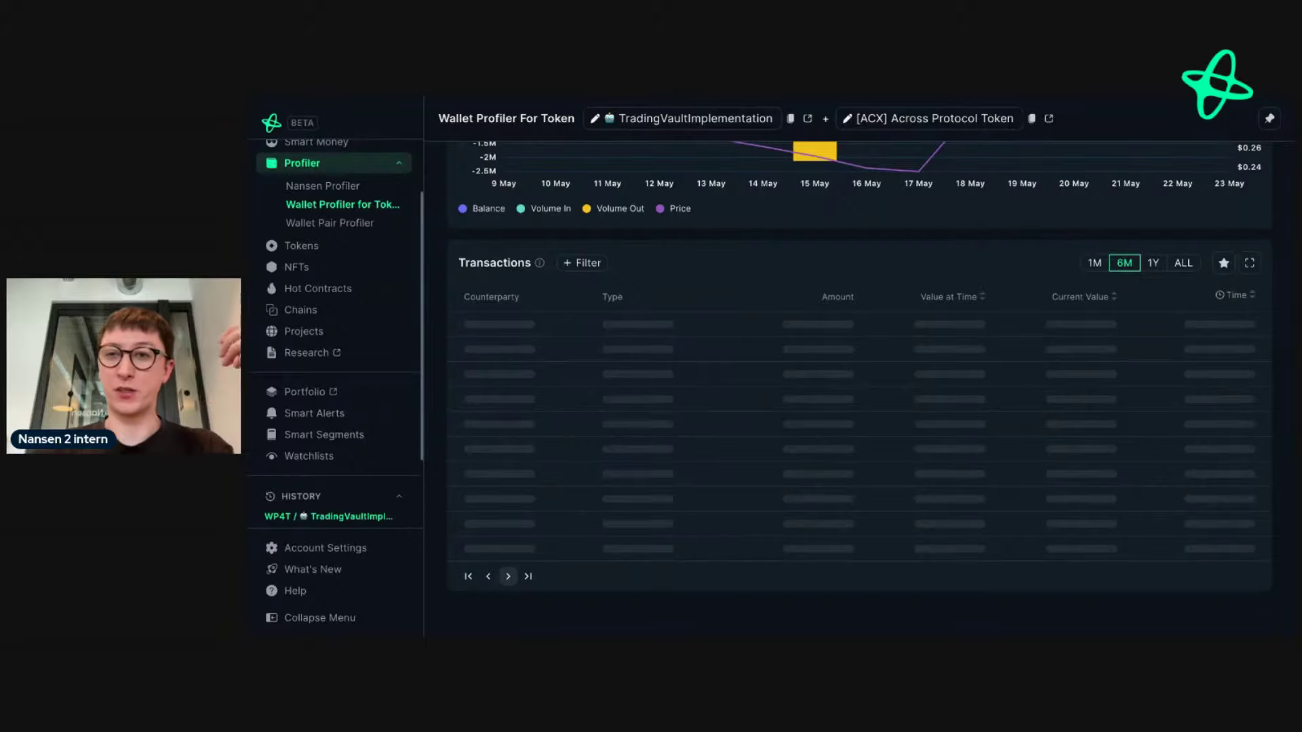
scroll(857, 387, down, 5)
scroll(858, 387, up, 3)
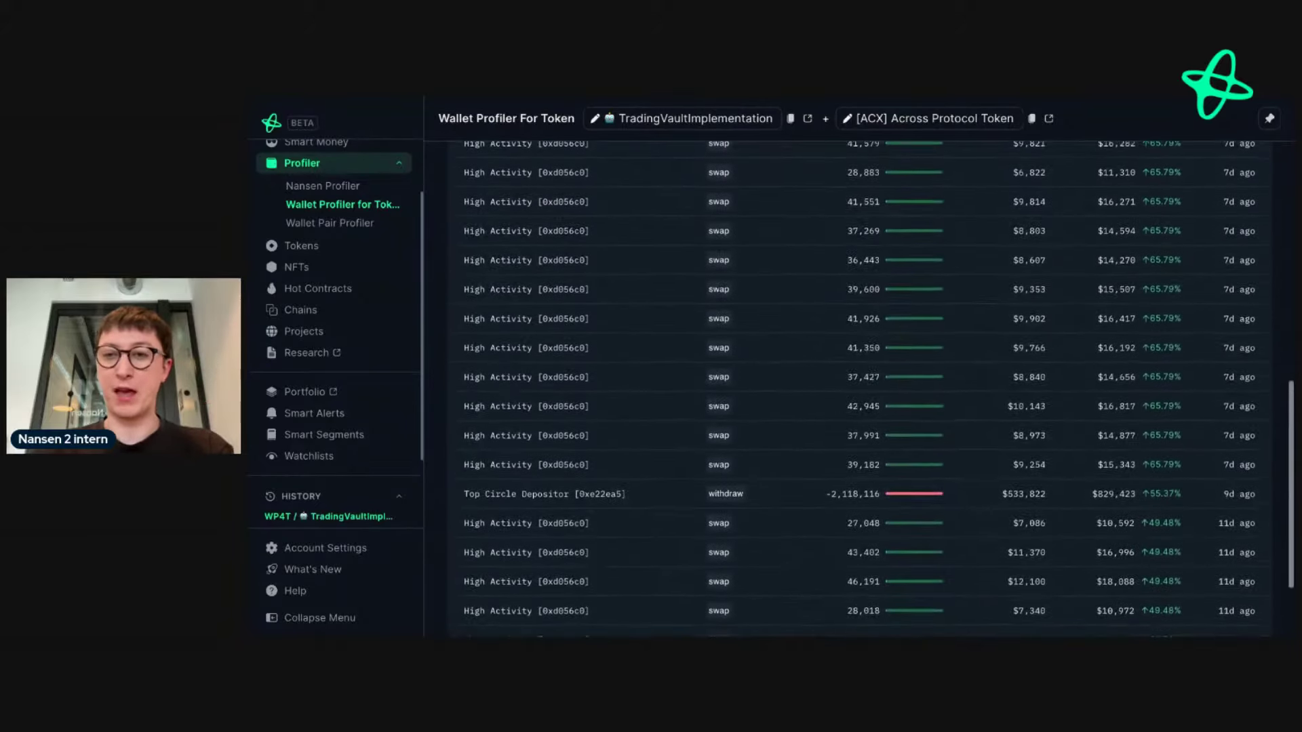
scroll(858, 600, up, 3)
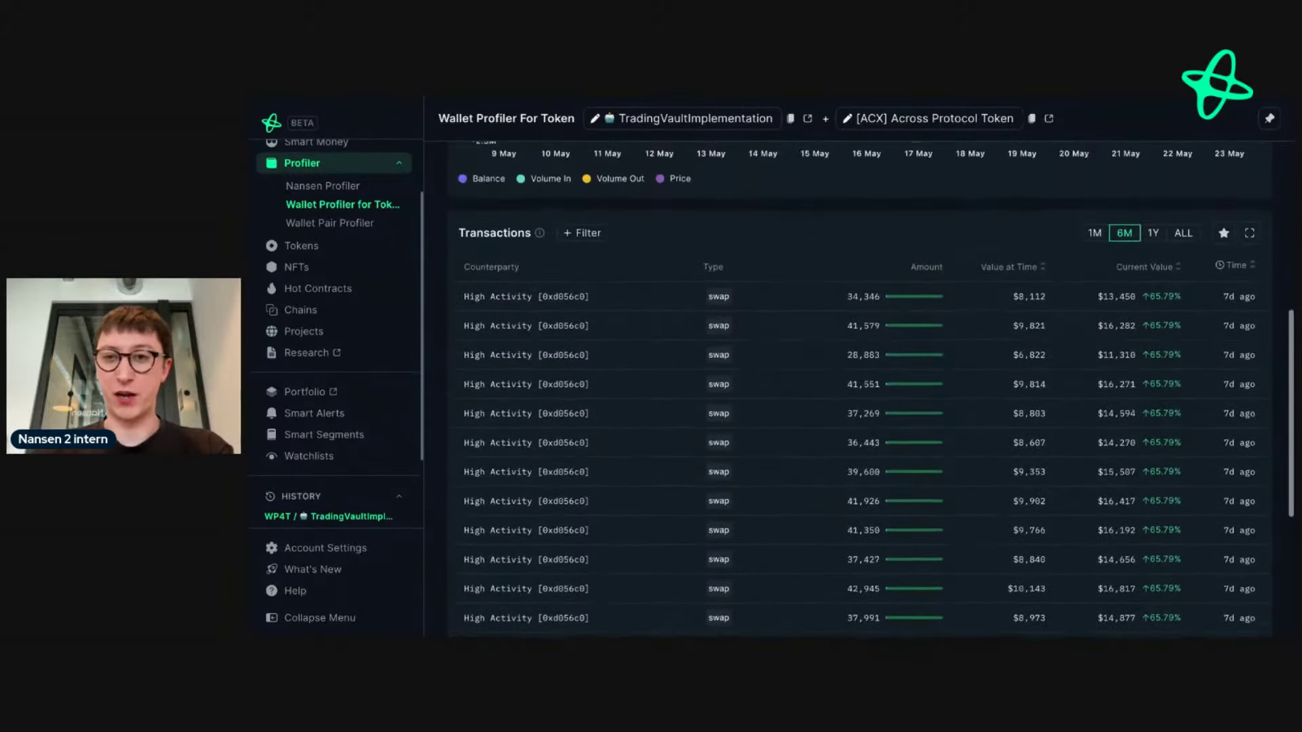
scroll(858, 601, up, 3)
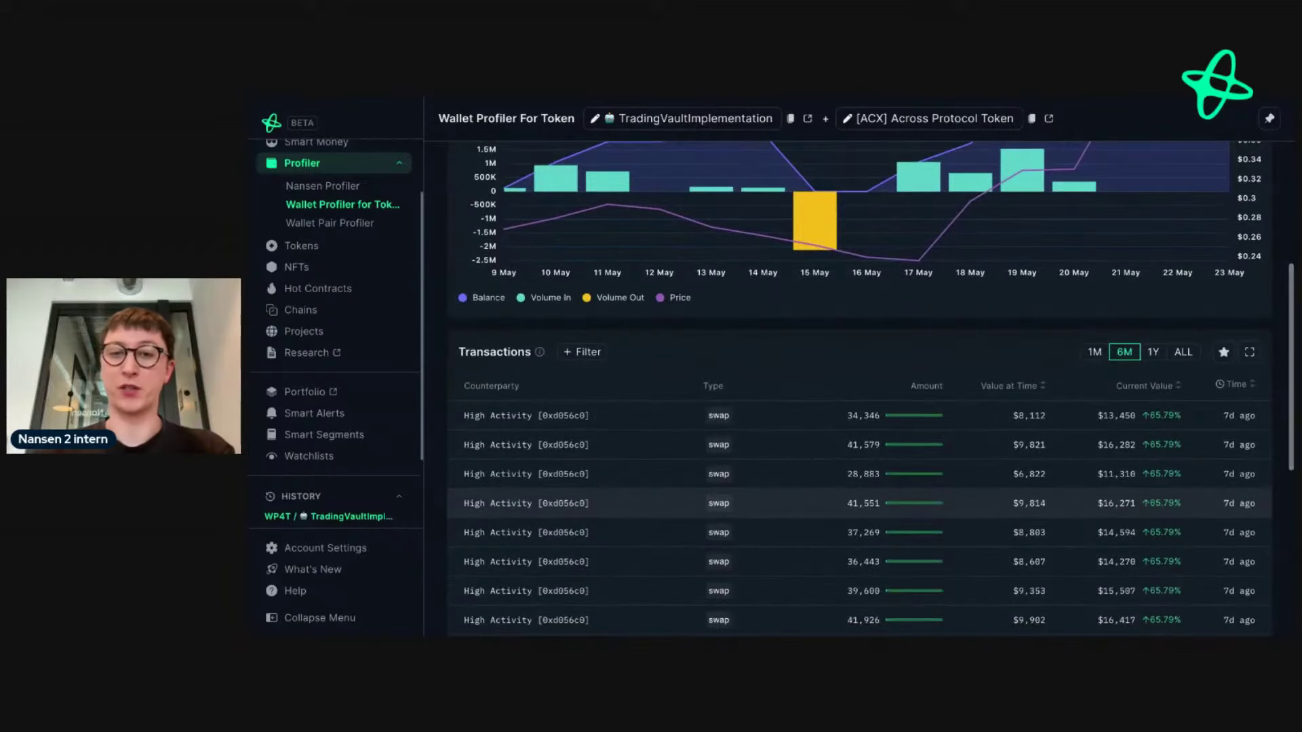
scroll(858, 387, down, 1)
scroll(858, 563, down, 4)
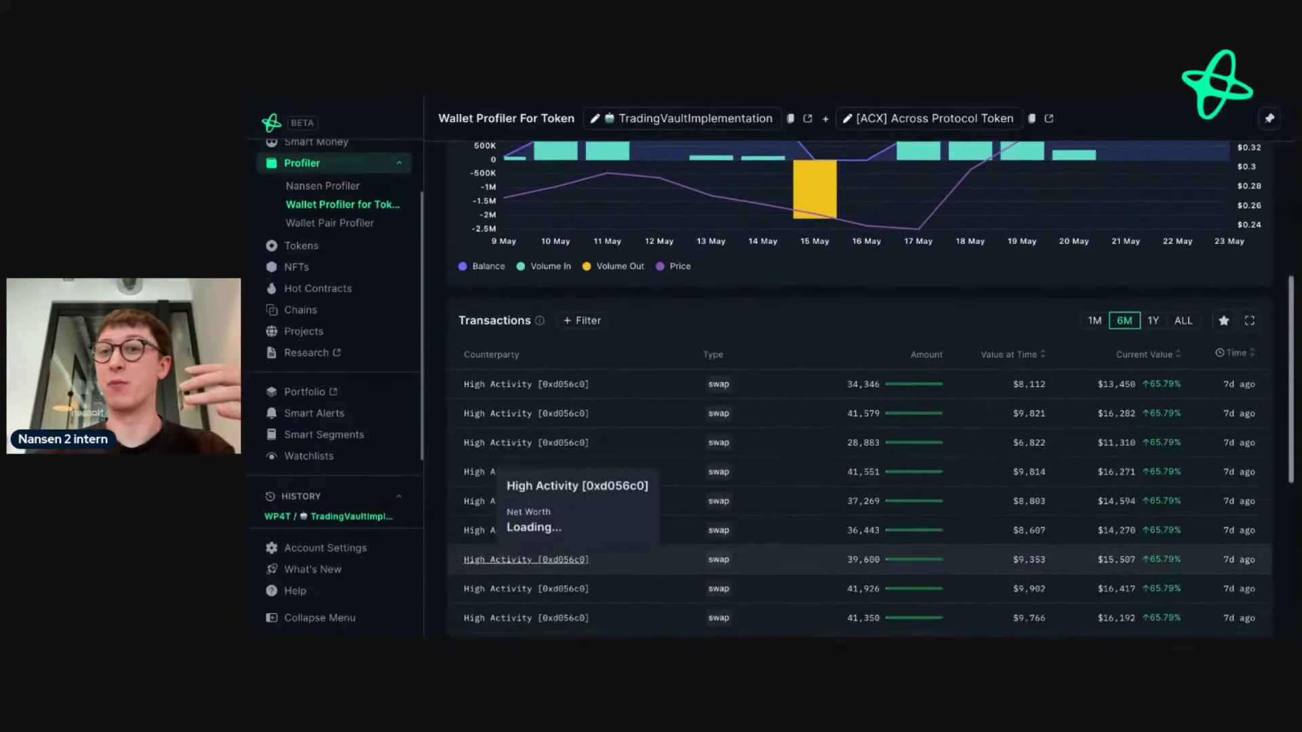
scroll(739, 563, down, 4)
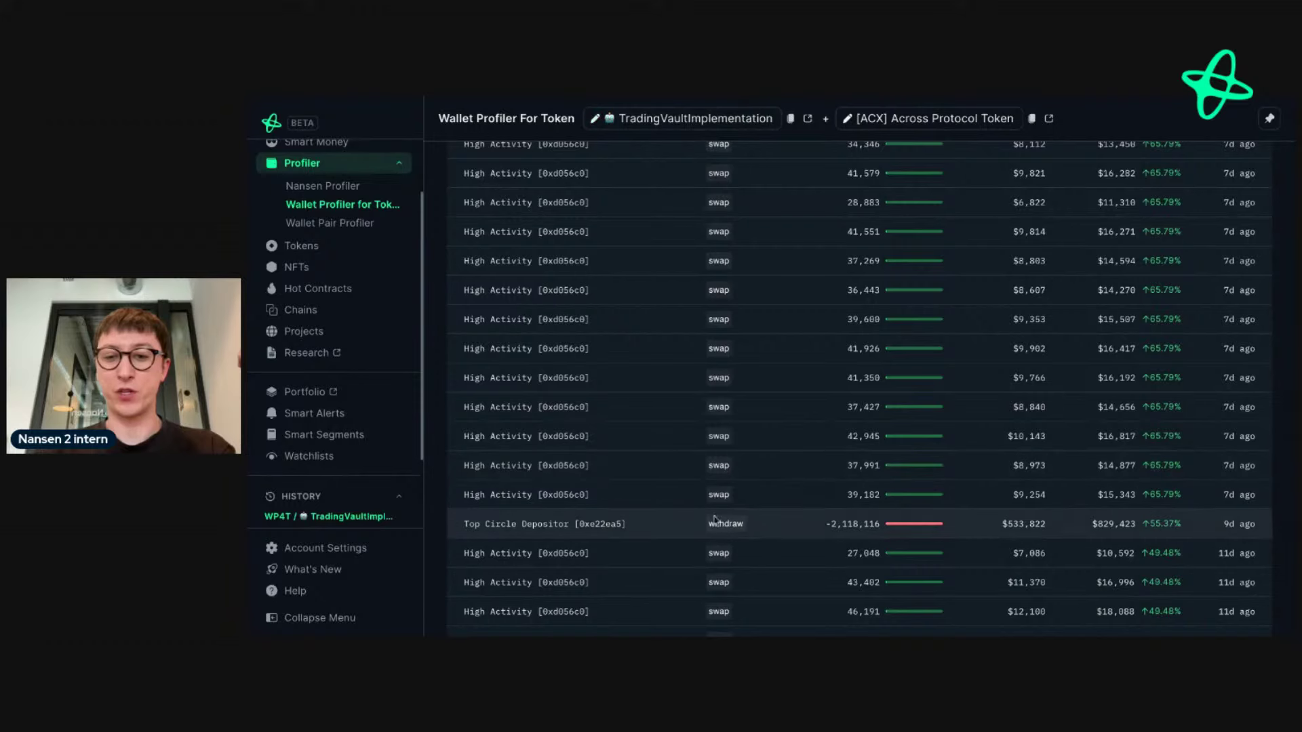
mouse_move(518, 528)
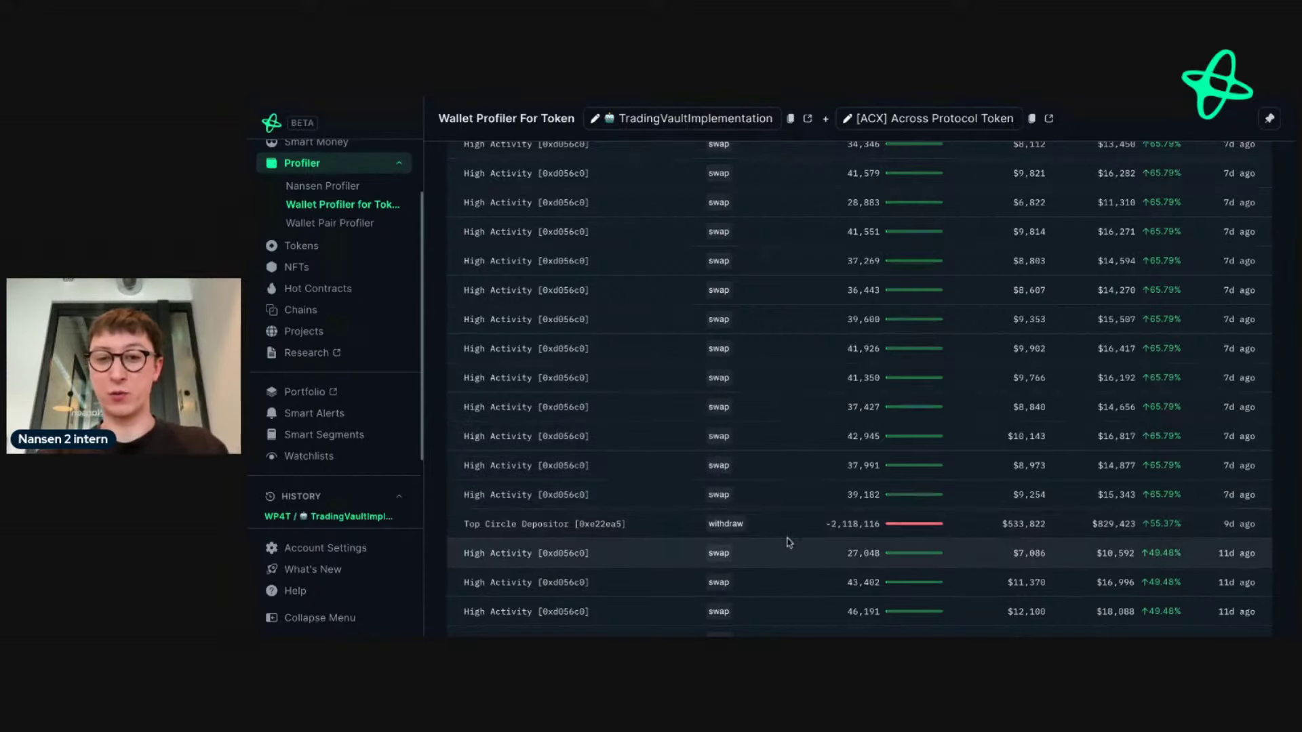
- Open the Top Circle Depositor wallet's profile and scan its overview
click(527, 525)
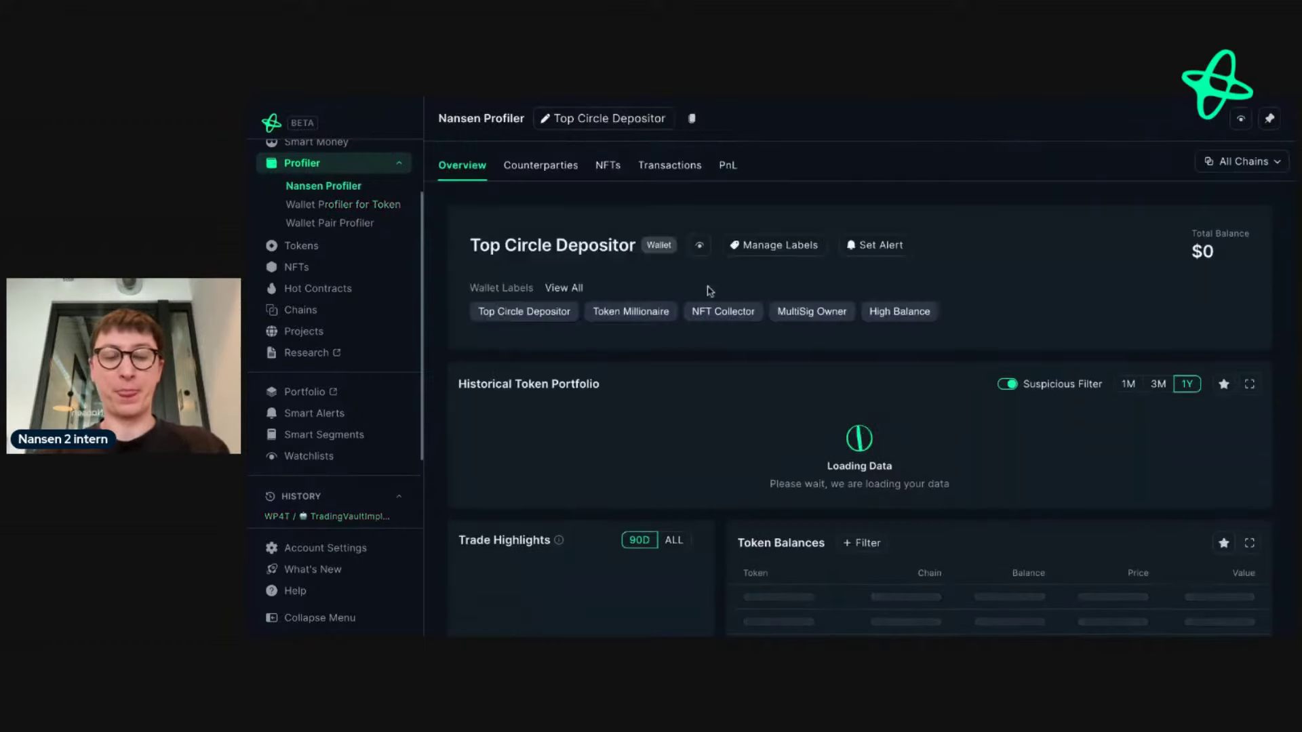
scroll(709, 291, down, 3)
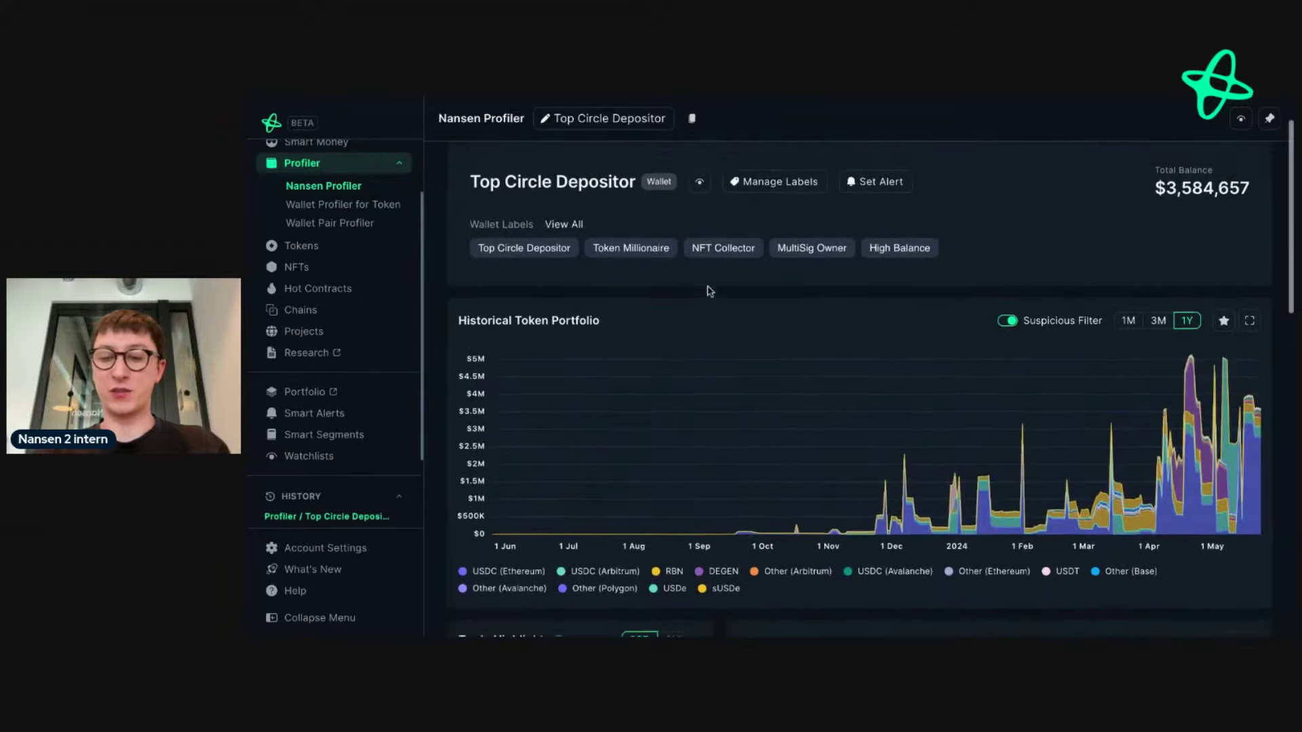
scroll(708, 291, down, 4)
scroll(685, 224, up, 6)
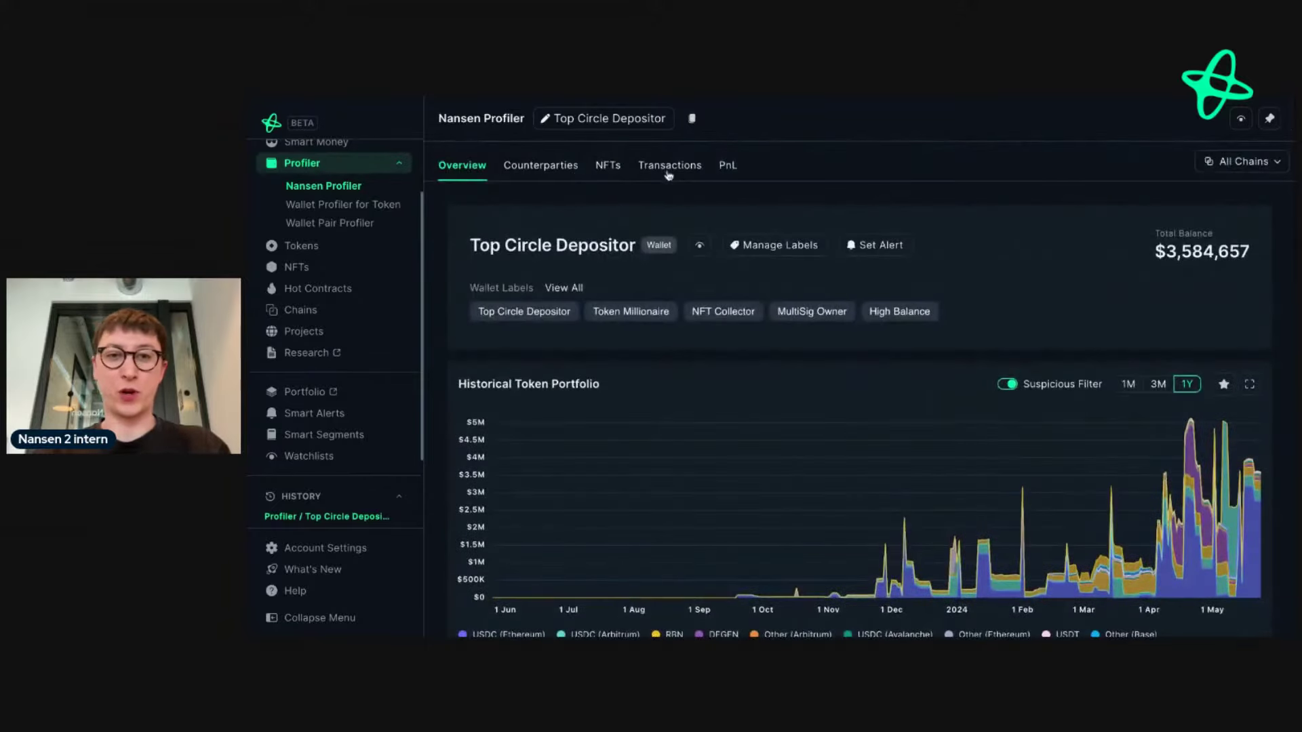
- Check which addresses Top Circle Depositor transacts with in its Counterparties table
click(556, 168)
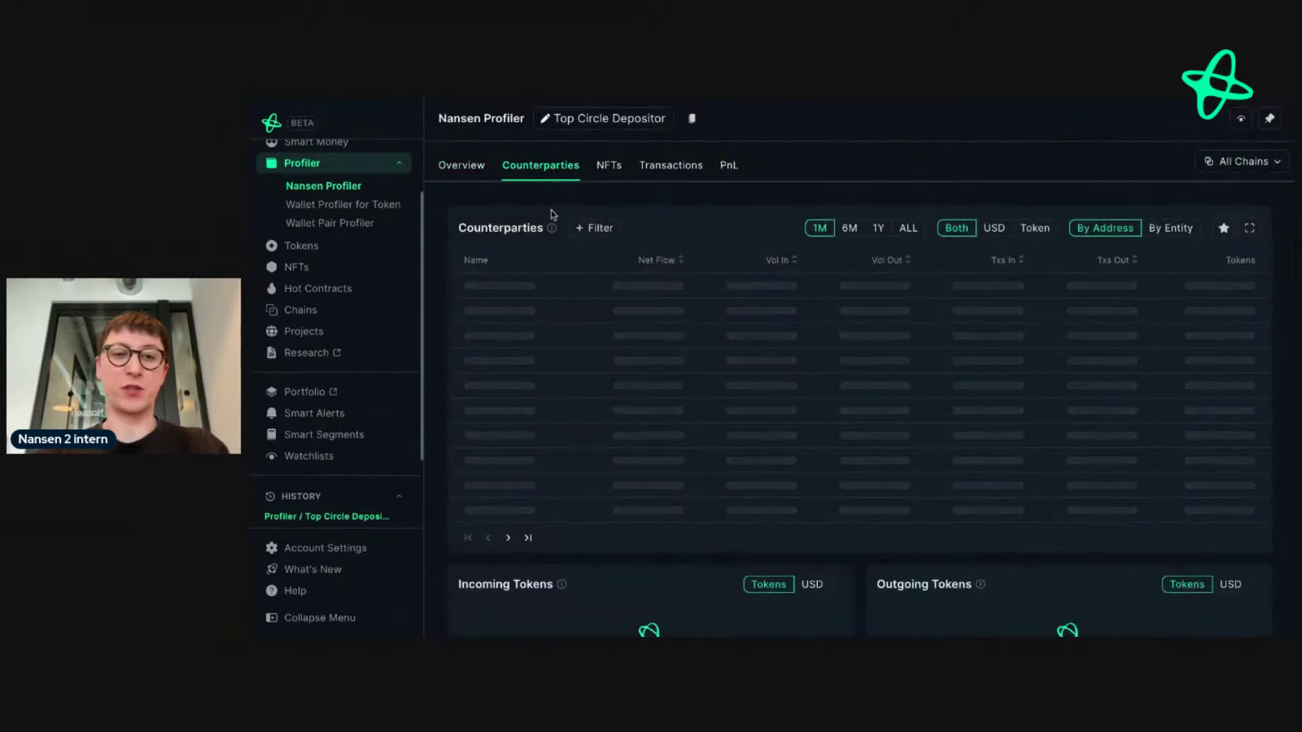
mouse_move(552, 229)
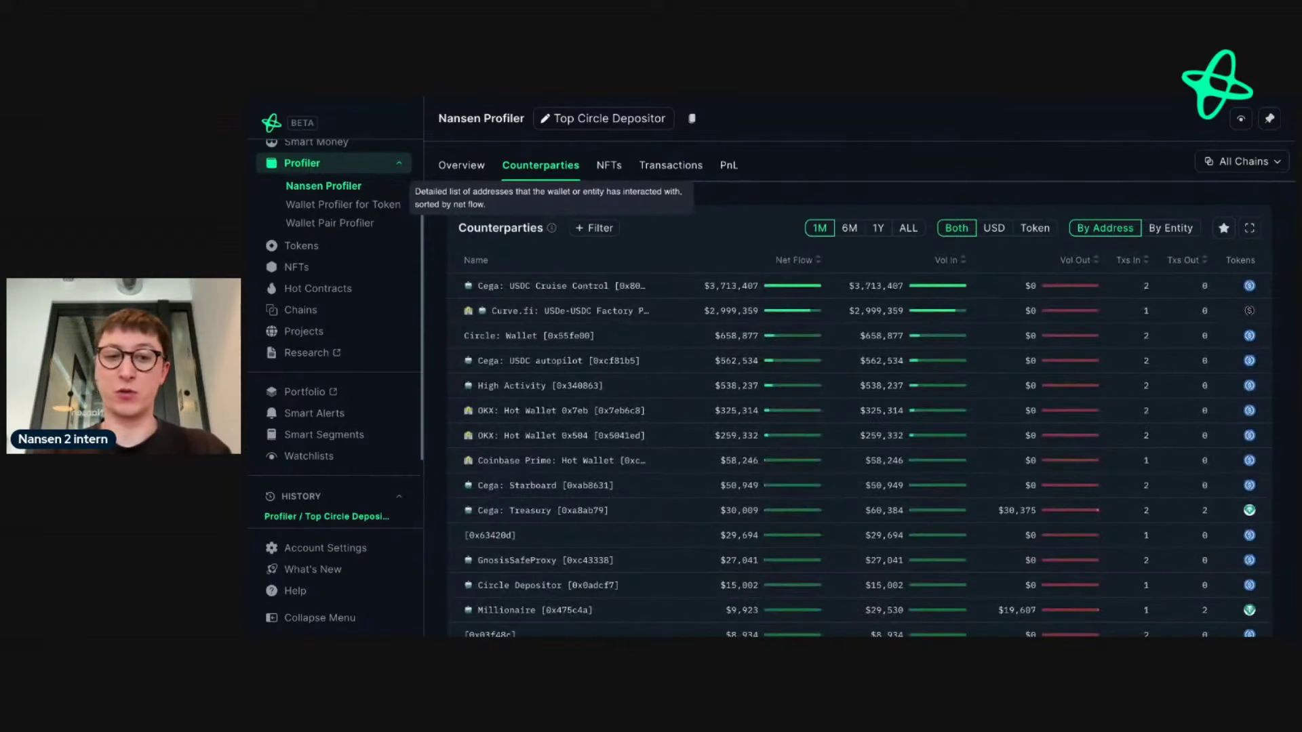
scroll(572, 381, down, 2)
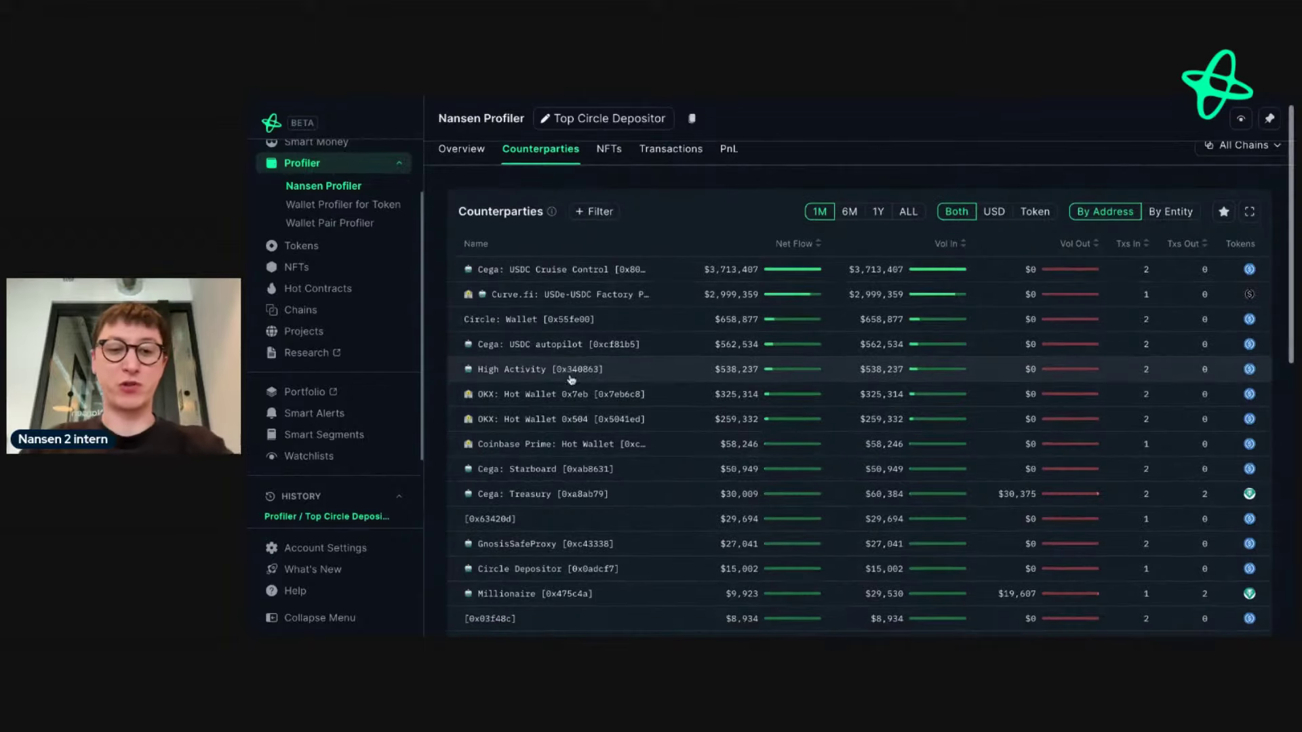
scroll(571, 380, down, 5)
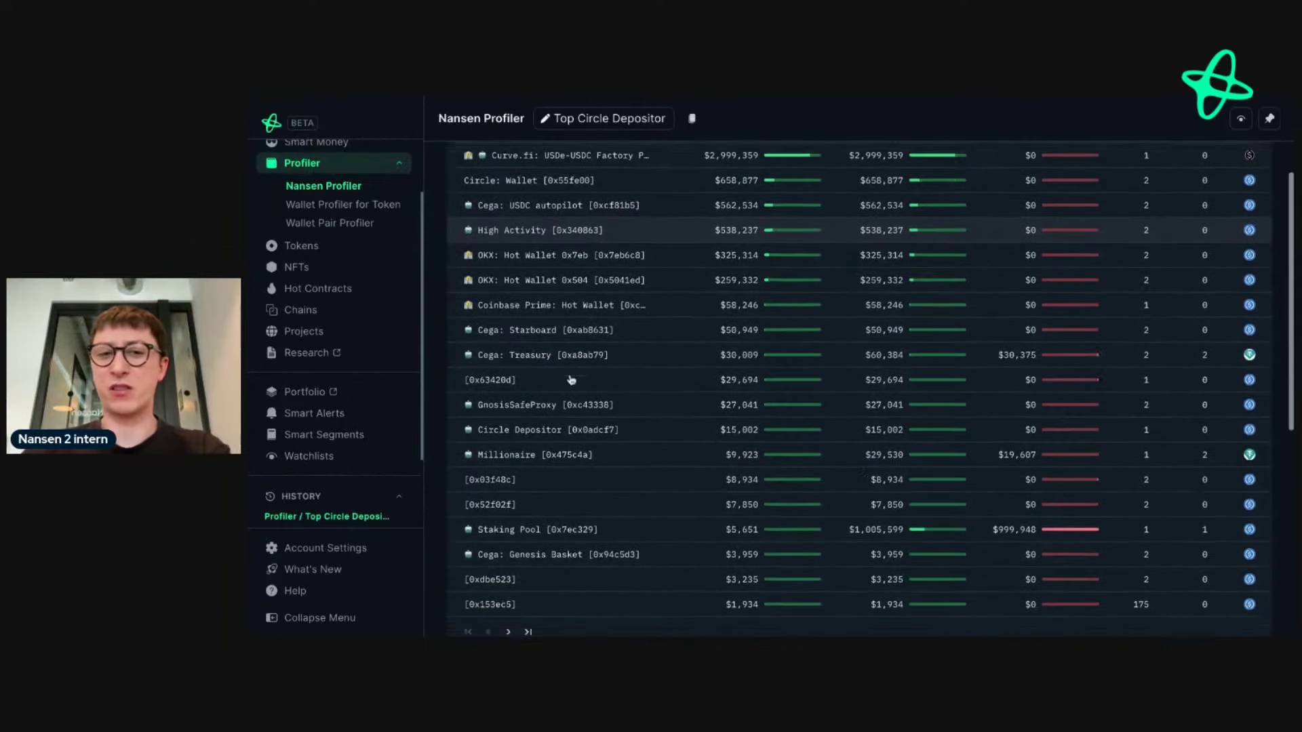
scroll(647, 231, up, 8)
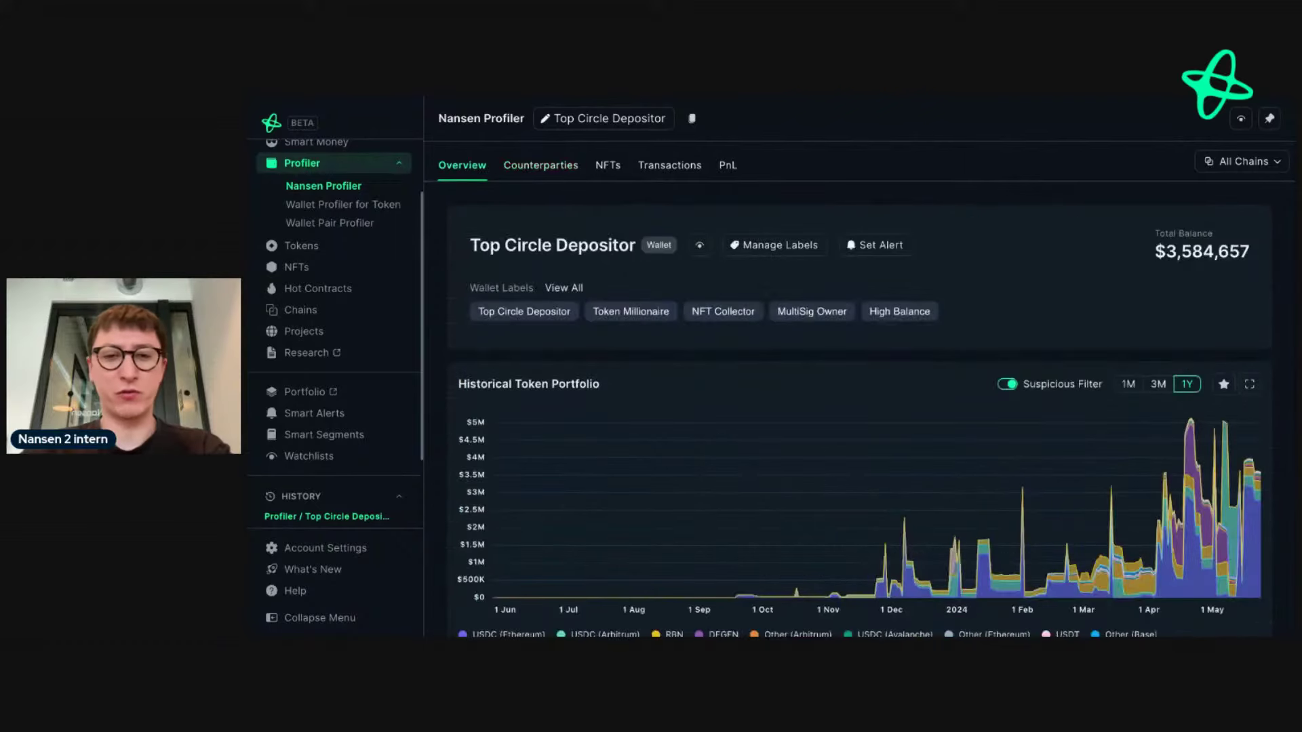
- Scroll Top Circle Depositor's overview to Trade Highlights and bring up the ACX token's options
scroll(859, 371, down, 2)
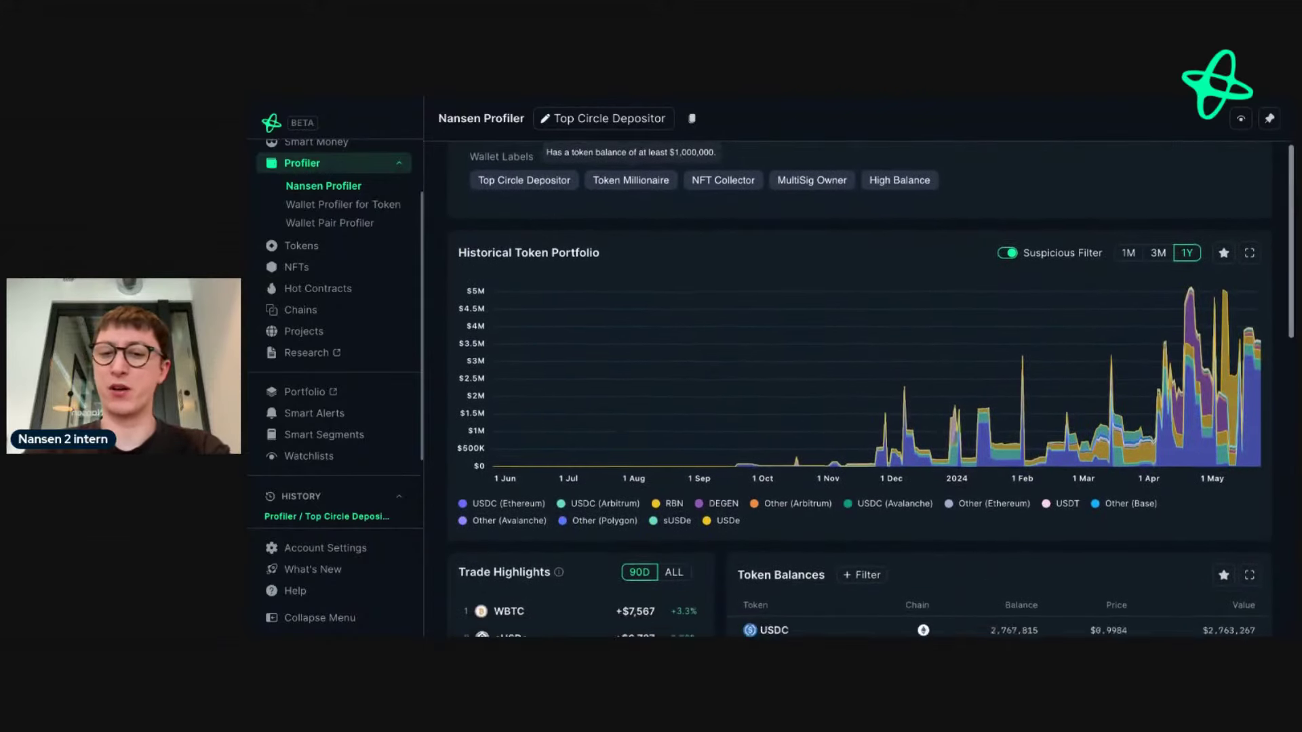
scroll(699, 373, down, 4)
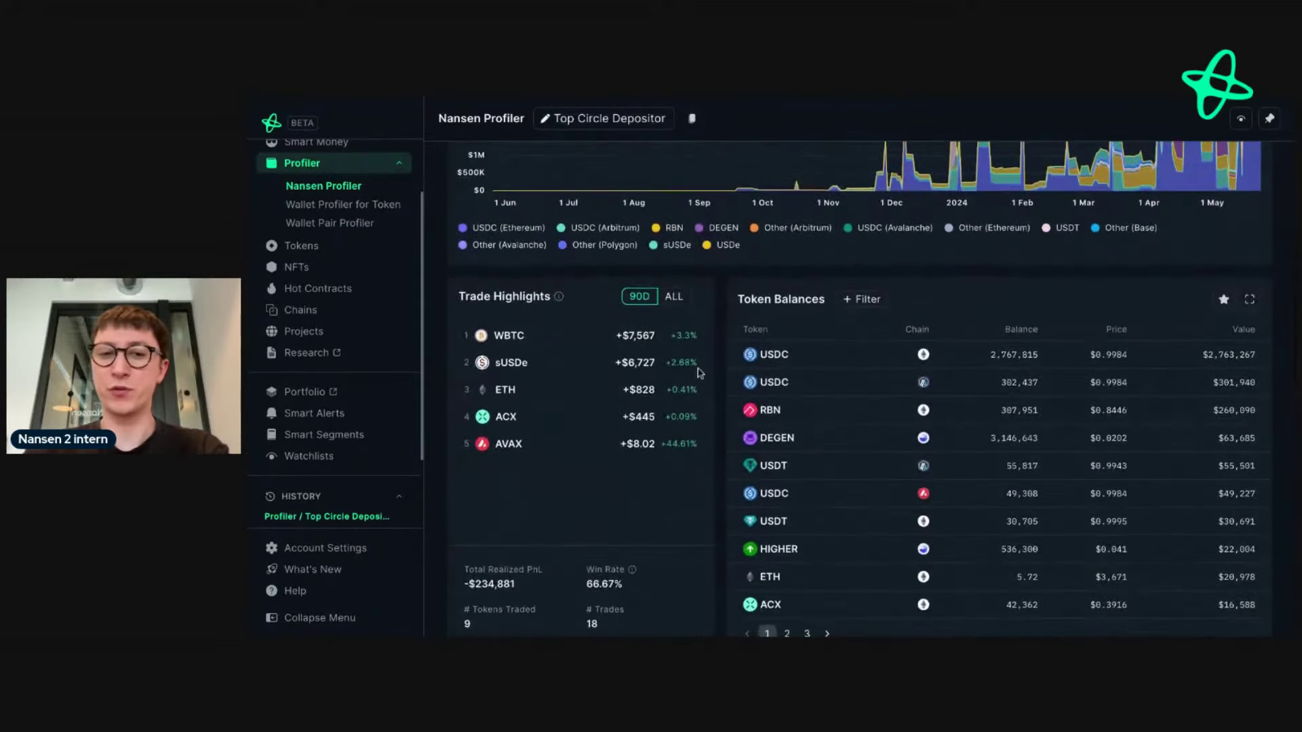
click(502, 421)
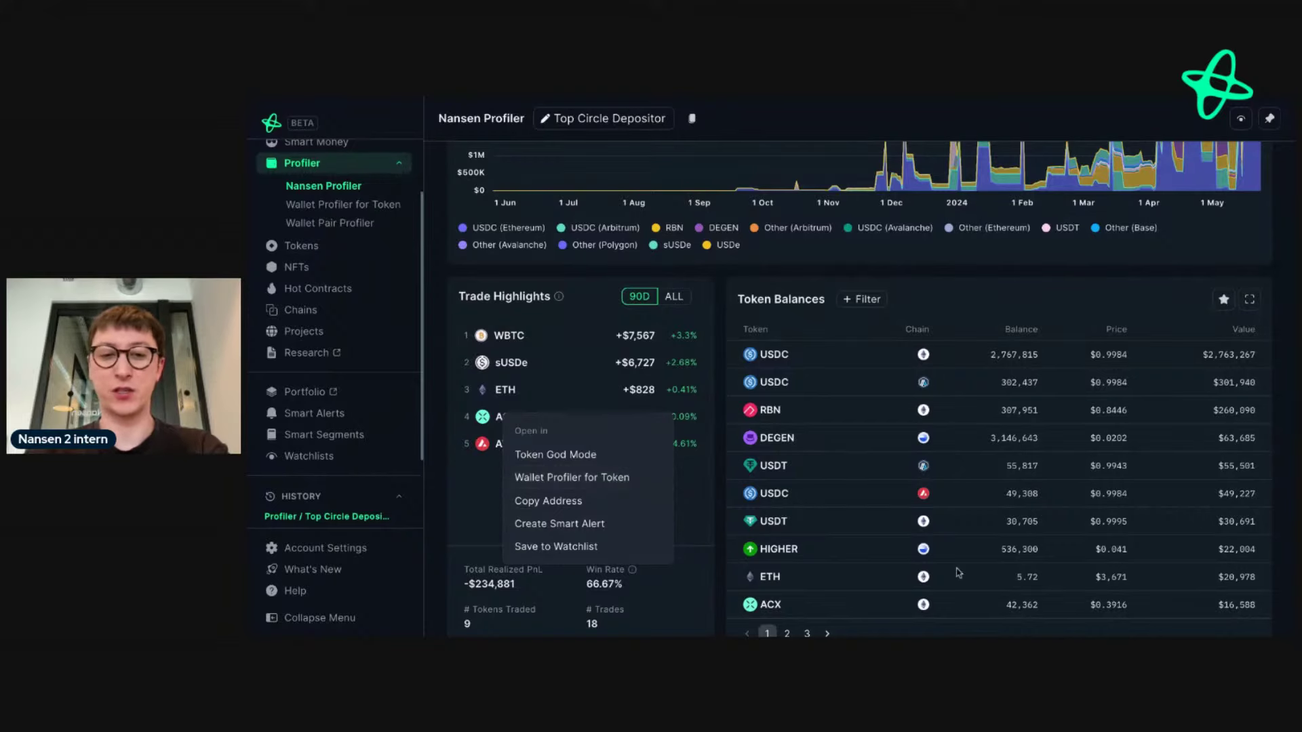
- Profile Top Circle Depositor's ACX activity, showing the 2,118,116 withdrawal and -2,075,753 transfer to Variant
click(617, 480)
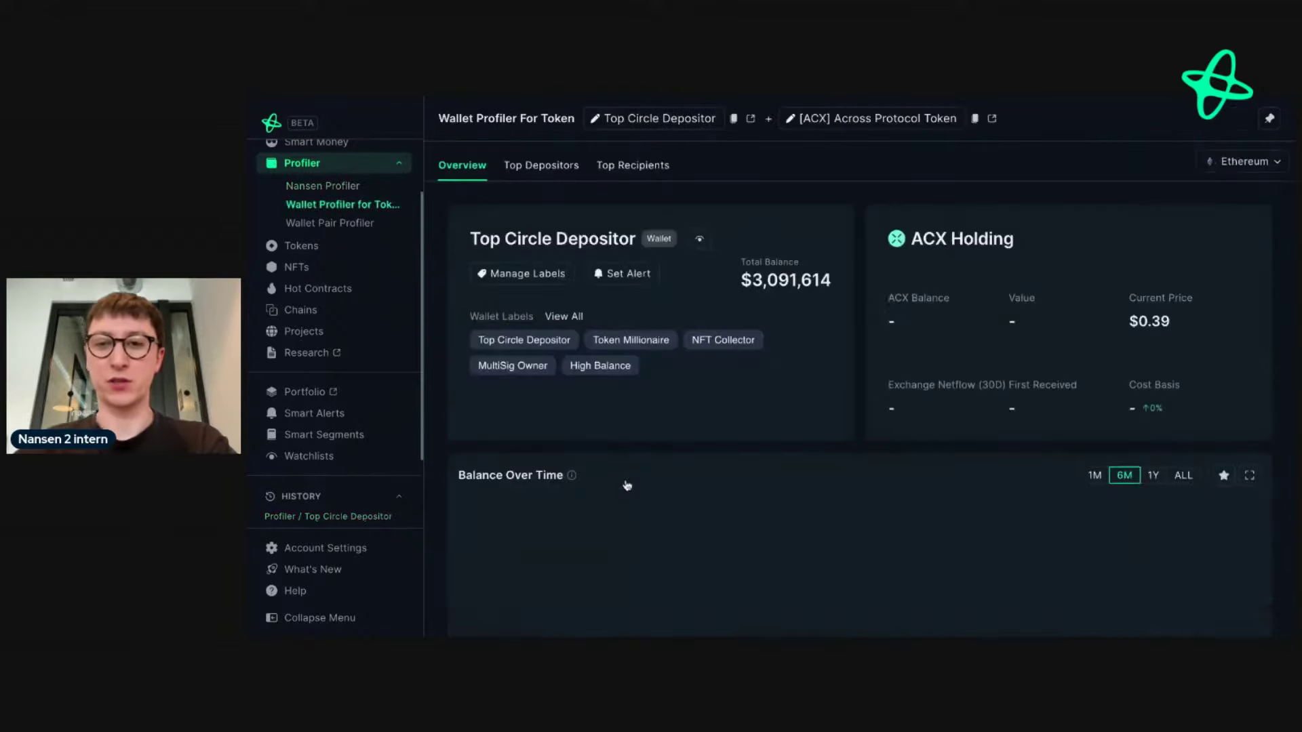
scroll(521, 391, down, 3)
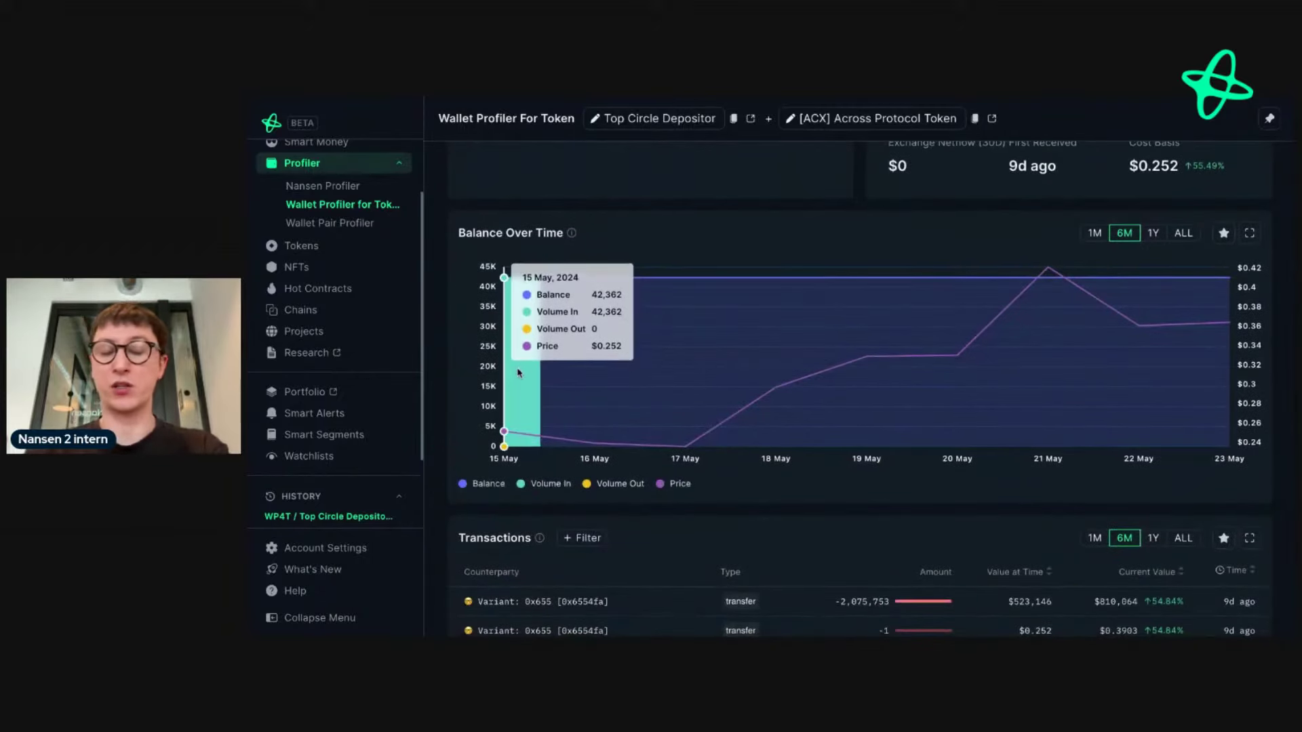
scroll(519, 372, down, 2)
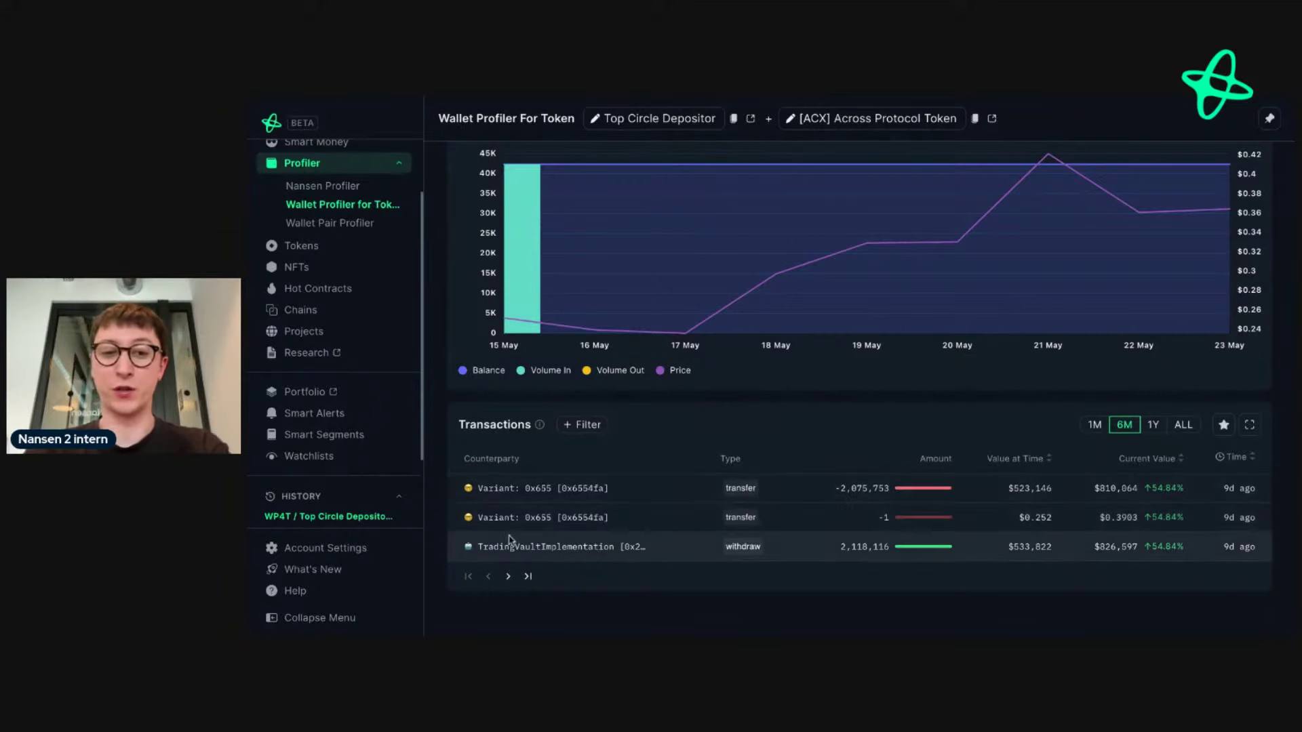
- Open Variant: 0x655's profile with a 1M portfolio chart showing ACX worth $810,065
click(529, 489)
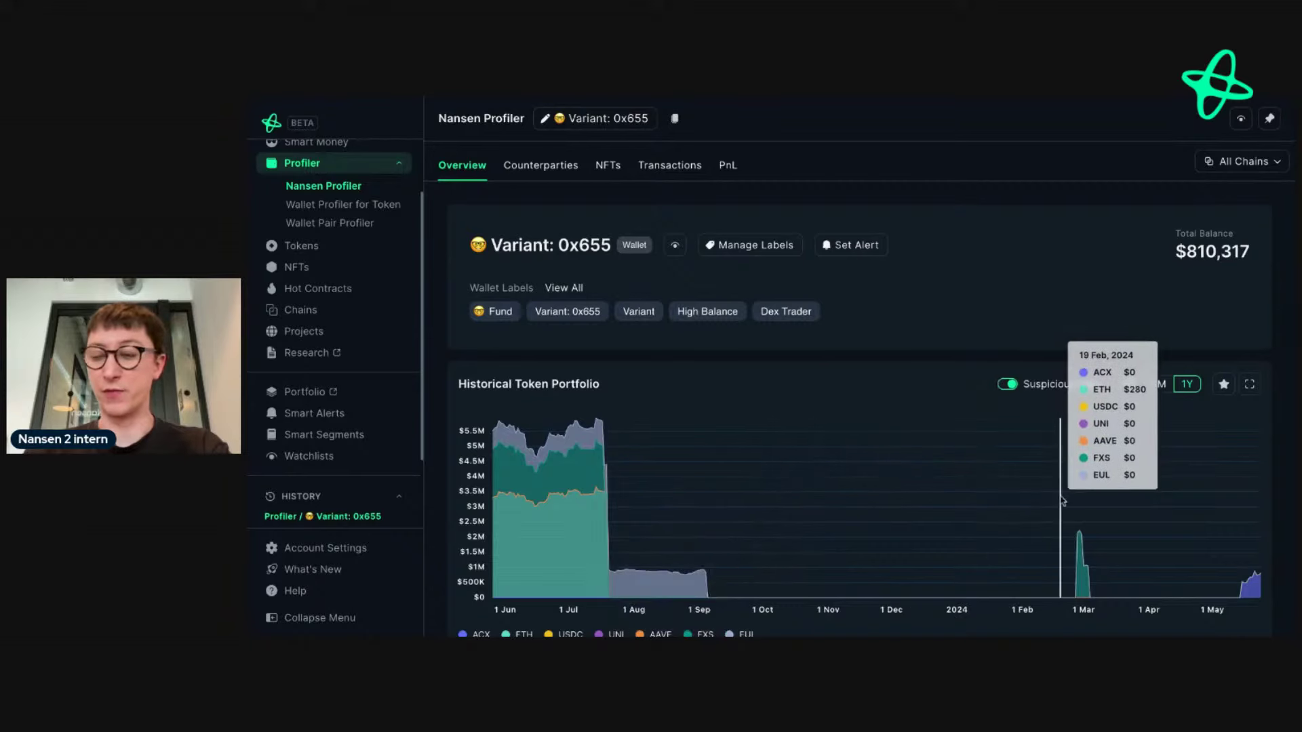
click(1129, 385)
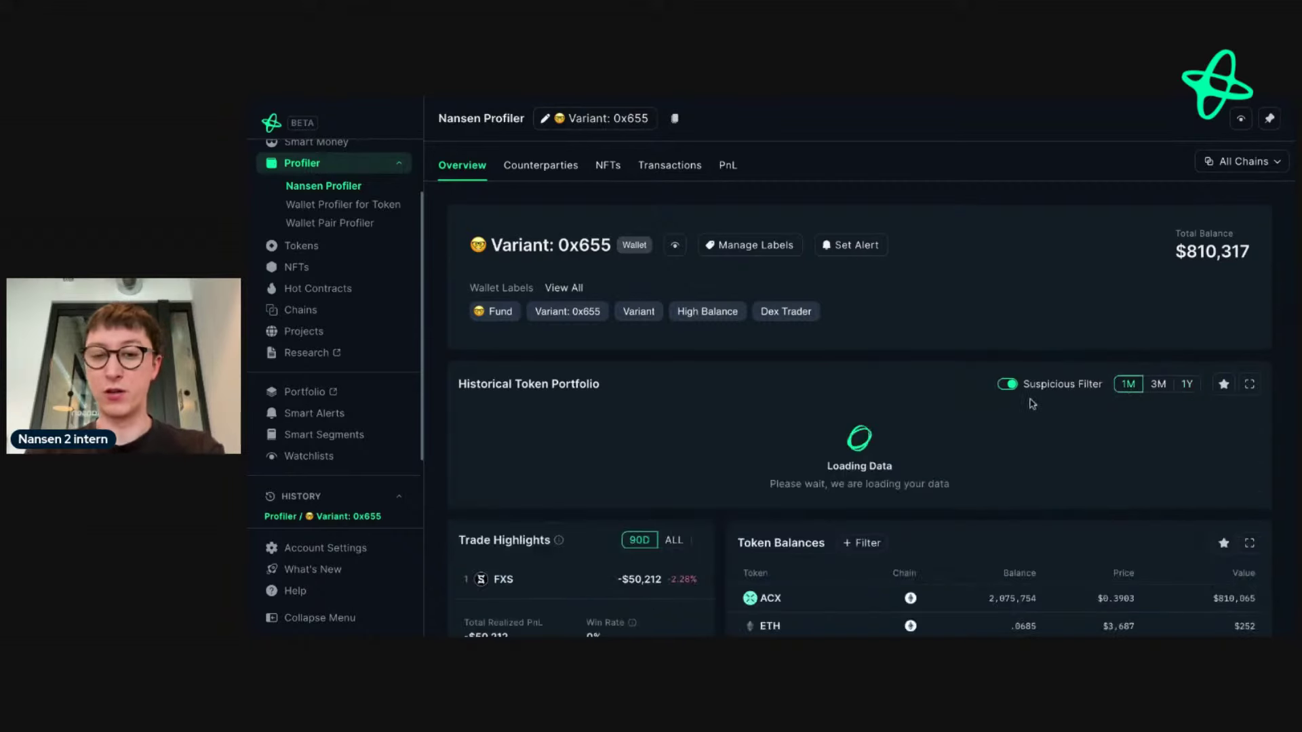
scroll(1017, 407, down, 3)
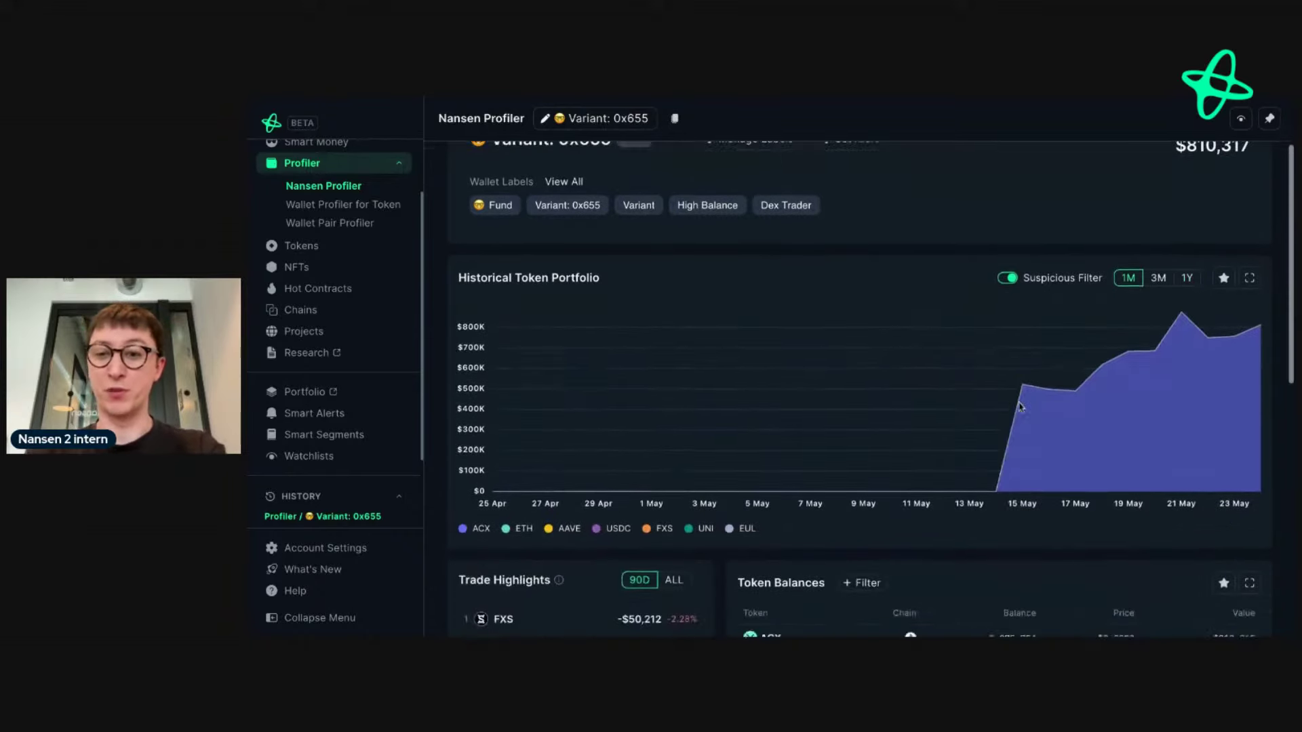
mouse_move(774, 444)
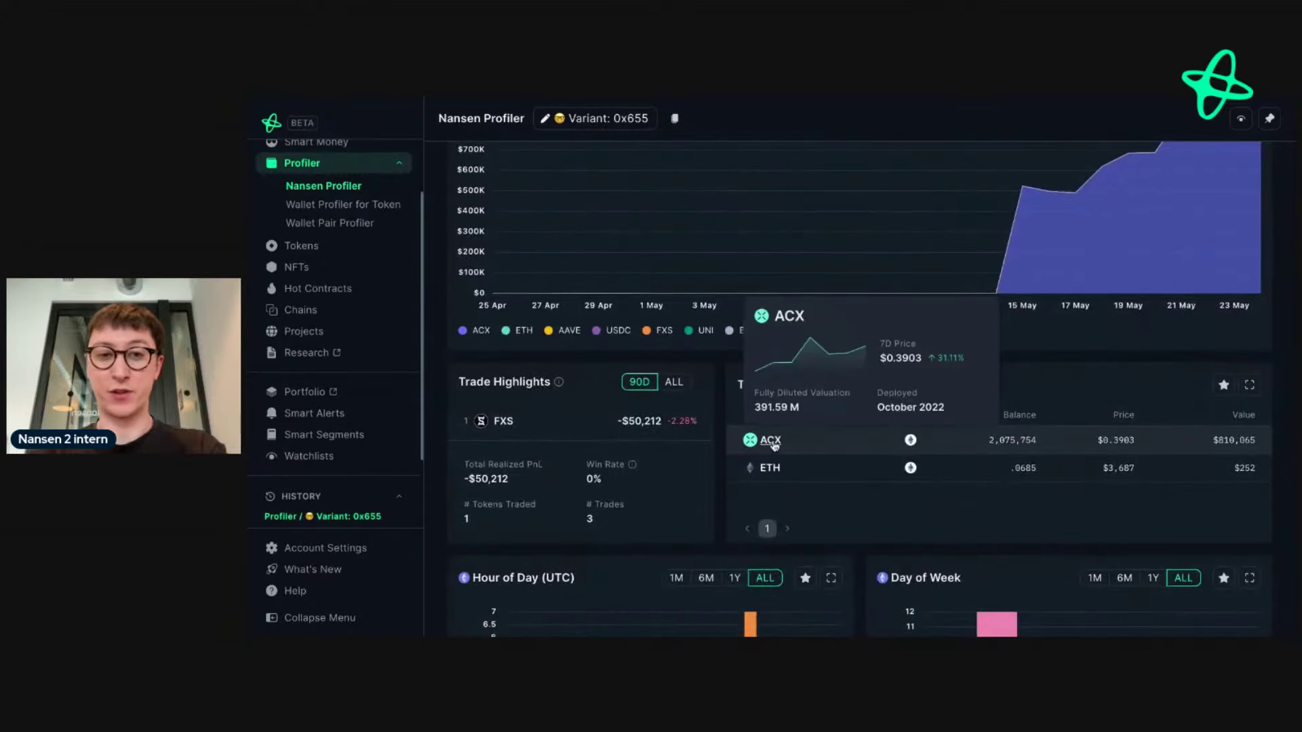
scroll(773, 444, up, 3)
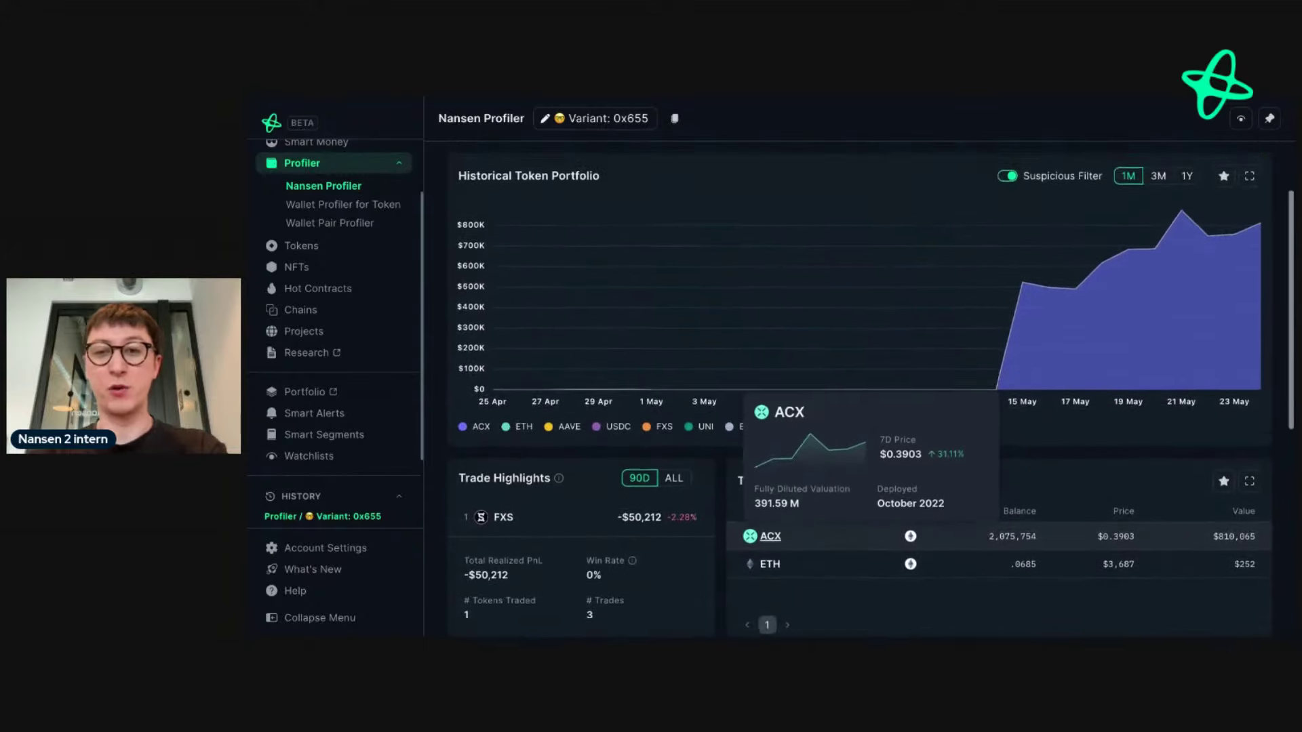
scroll(798, 248, up, 2)
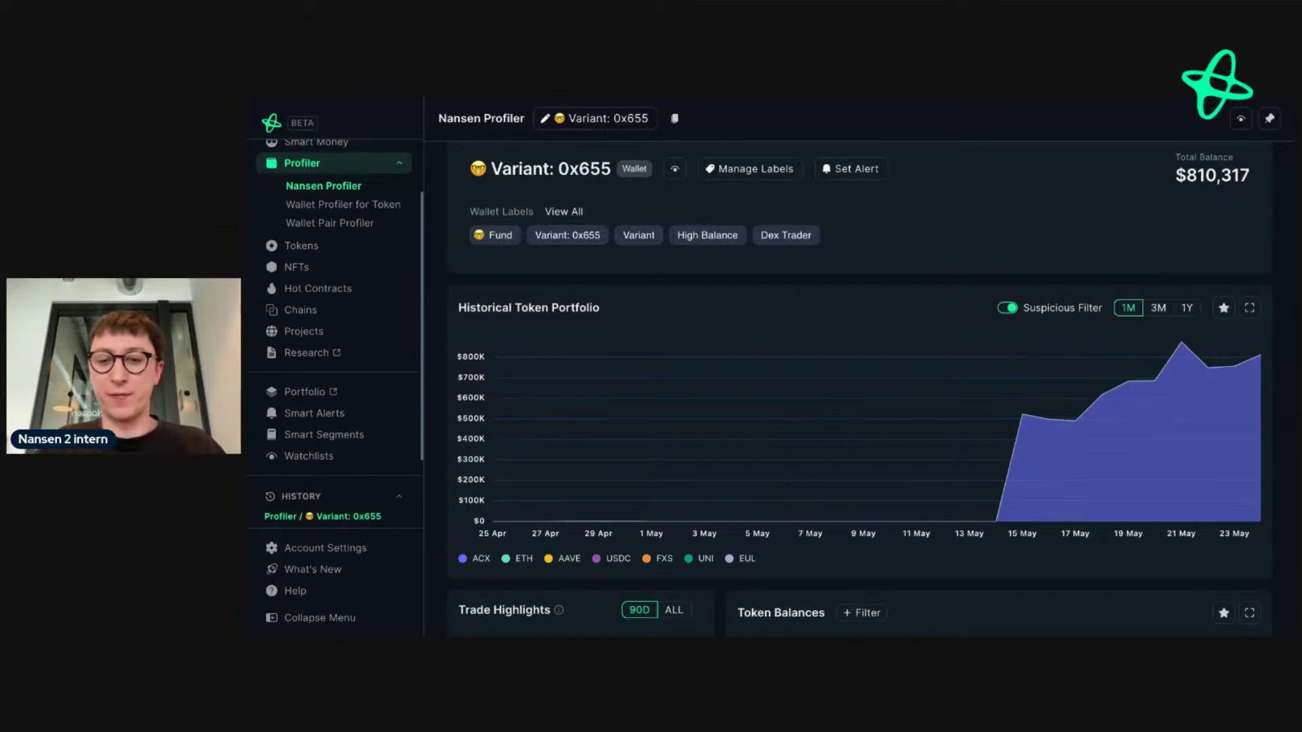
- Open Variant: 0x655's ACX holding in Wallet Profiler for Token from Token Balances
scroll(871, 390, down, 2)
scroll(871, 390, up, 1)
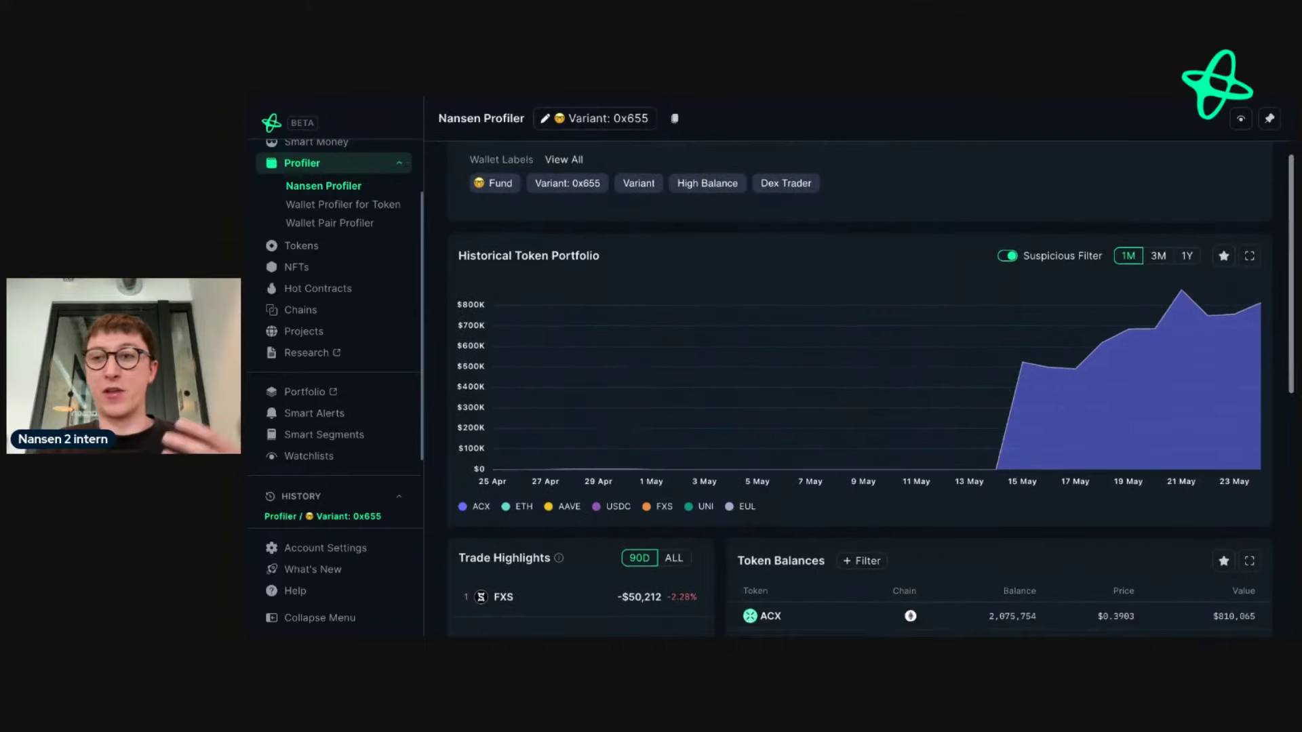
scroll(872, 389, down, 2)
scroll(872, 390, up, 2)
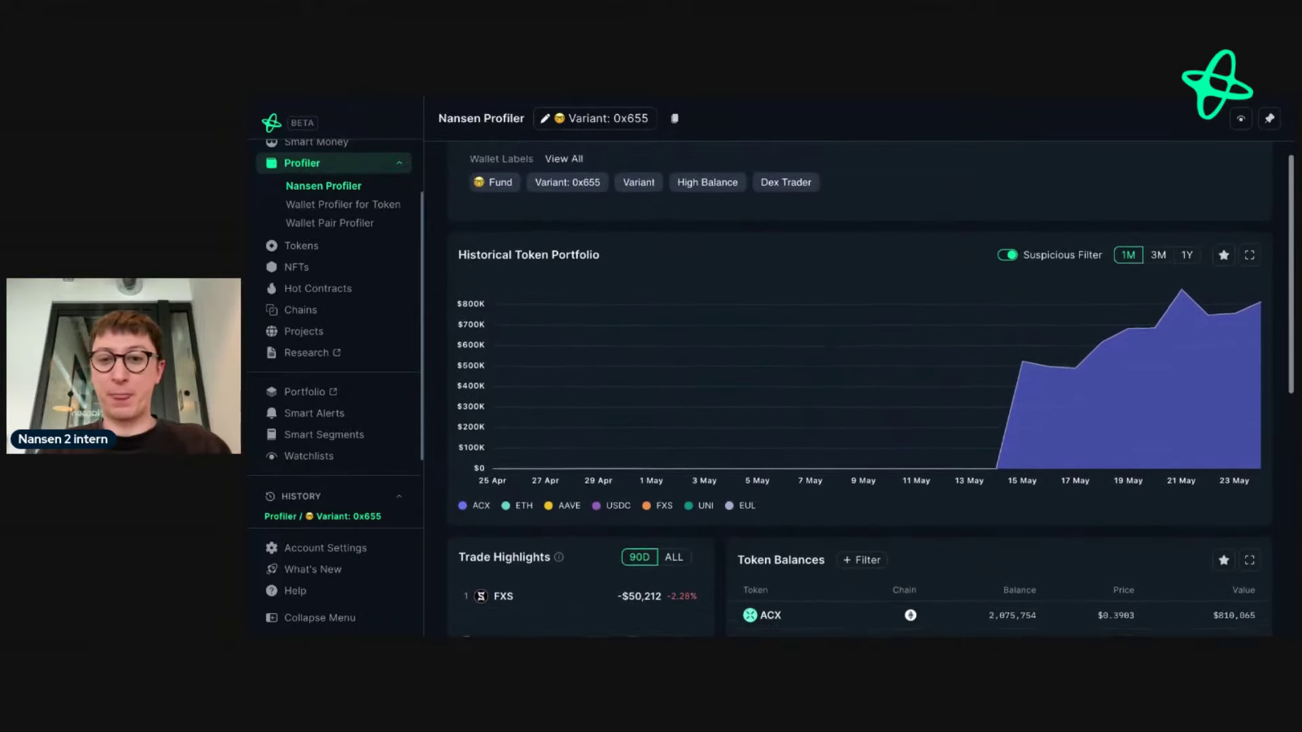
scroll(872, 390, up, 1)
scroll(871, 390, down, 3)
click(764, 483)
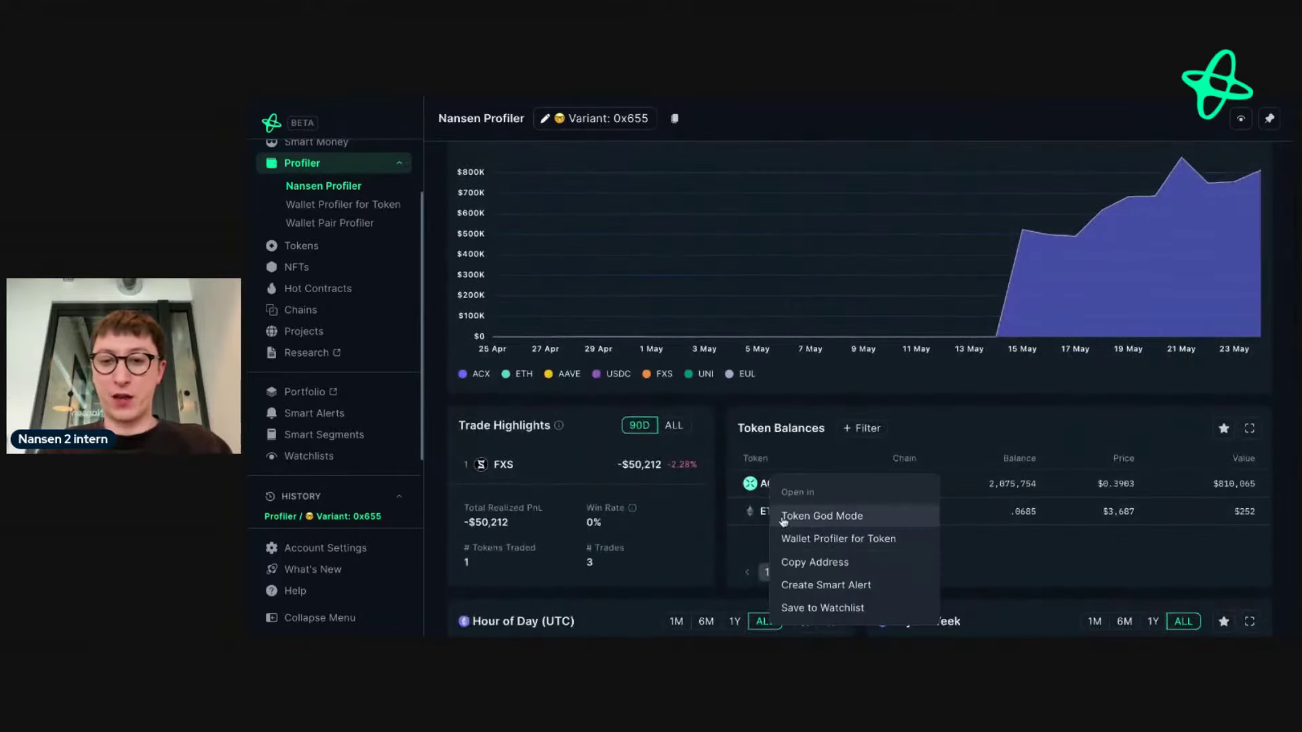
click(805, 542)
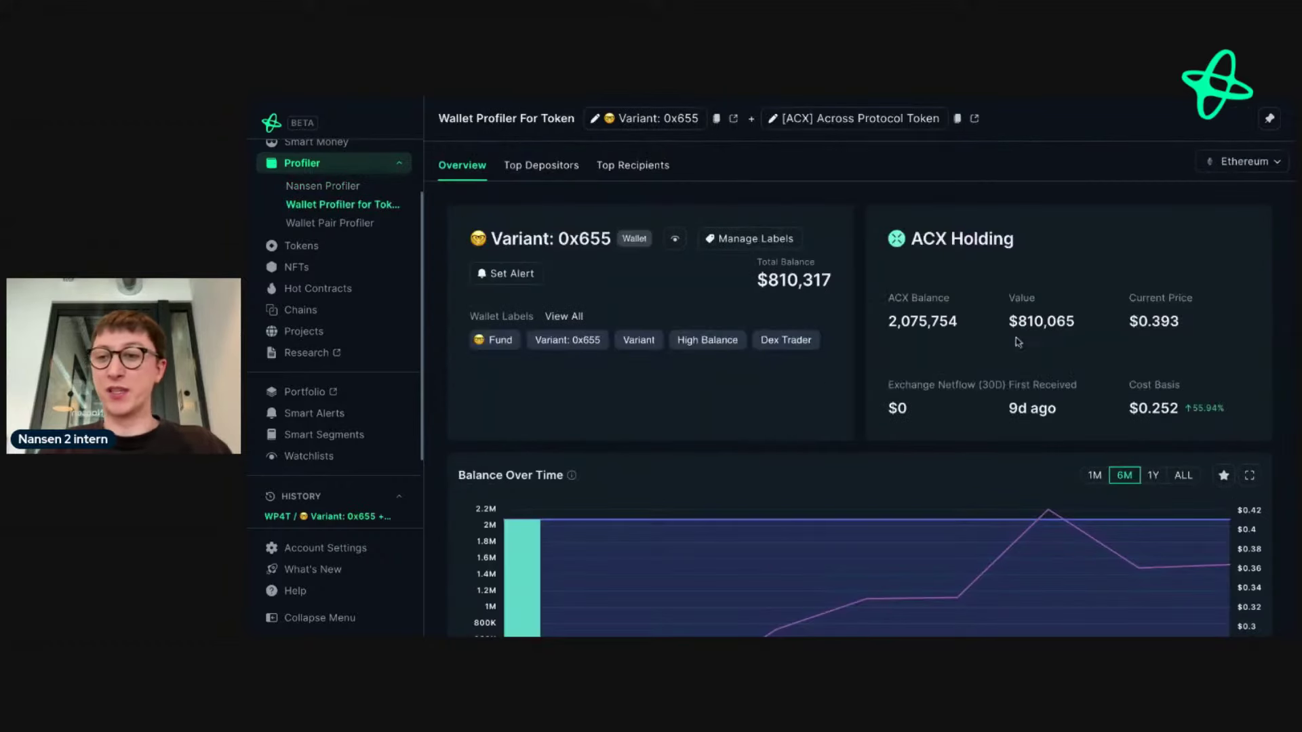
- Inspect the 2,075,754 ACX holding worth $810,065, noting the 55.94% gain on cost basis
double_click(1203, 408)
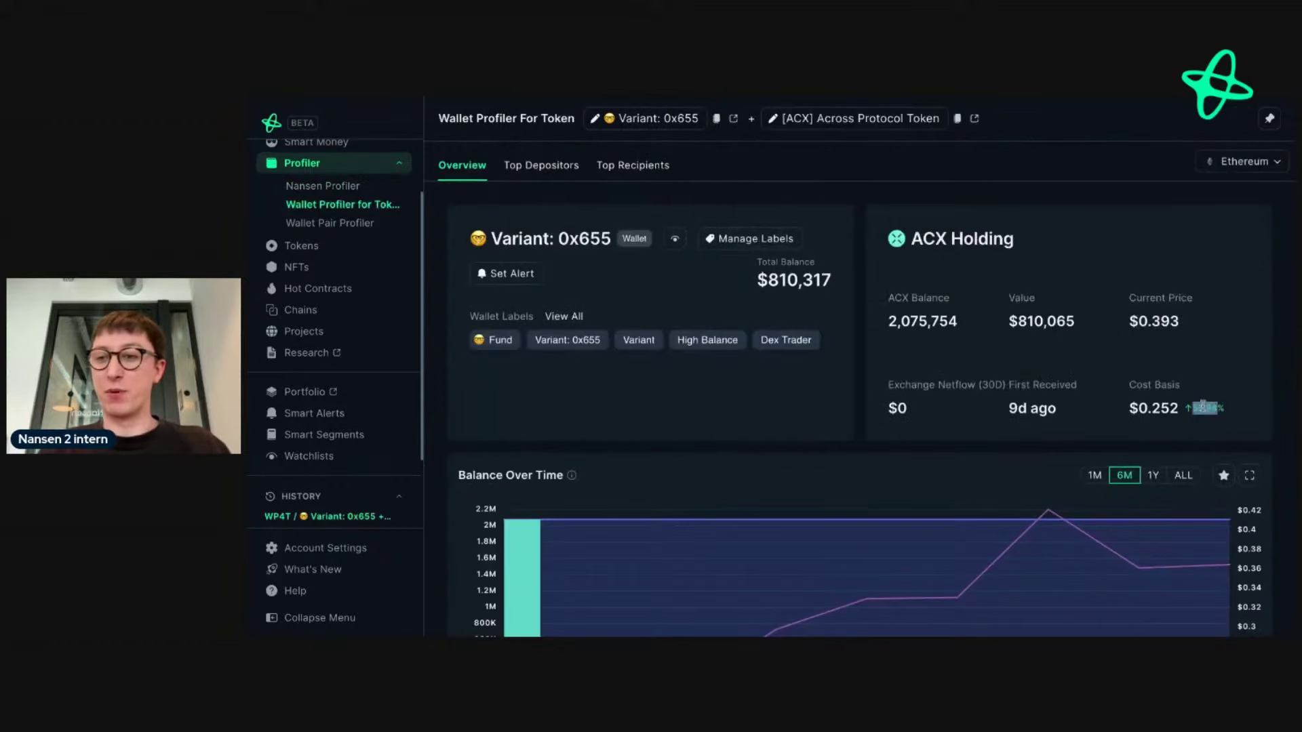
click(1197, 331)
scroll(1197, 332, down, 1)
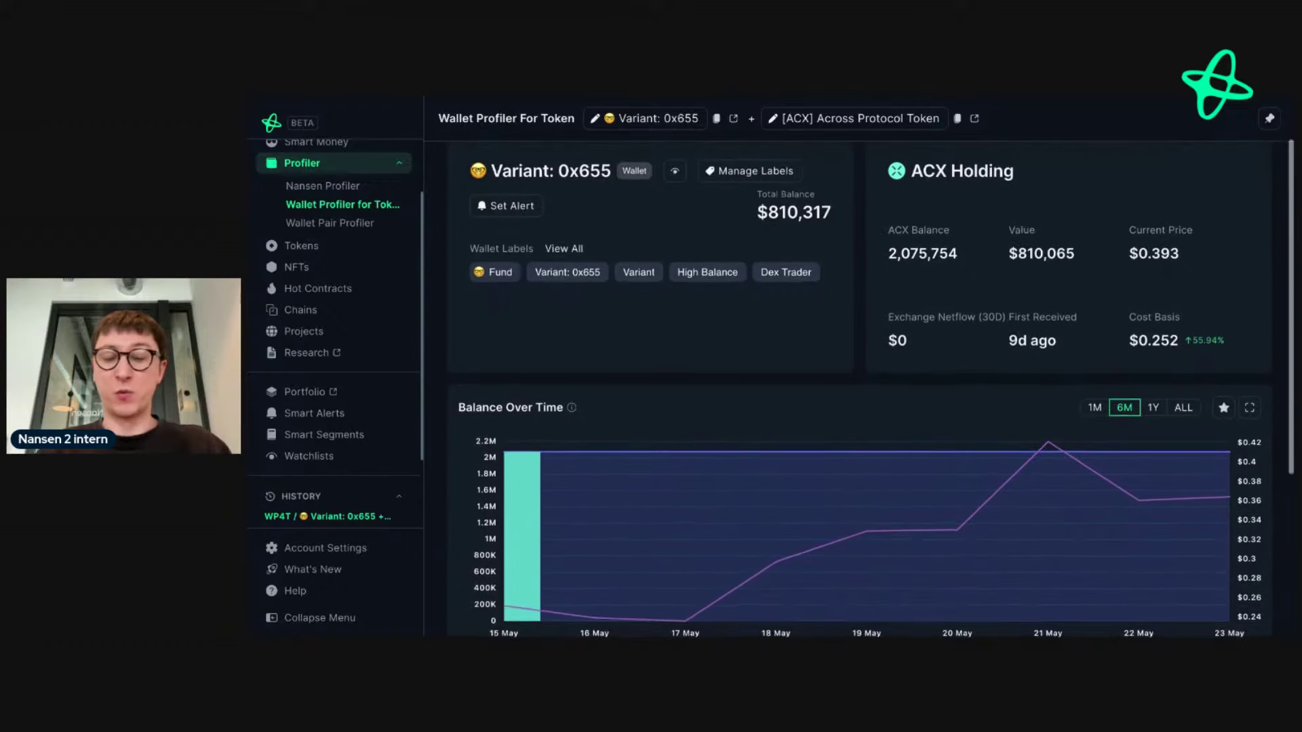
scroll(1197, 332, up, 1)
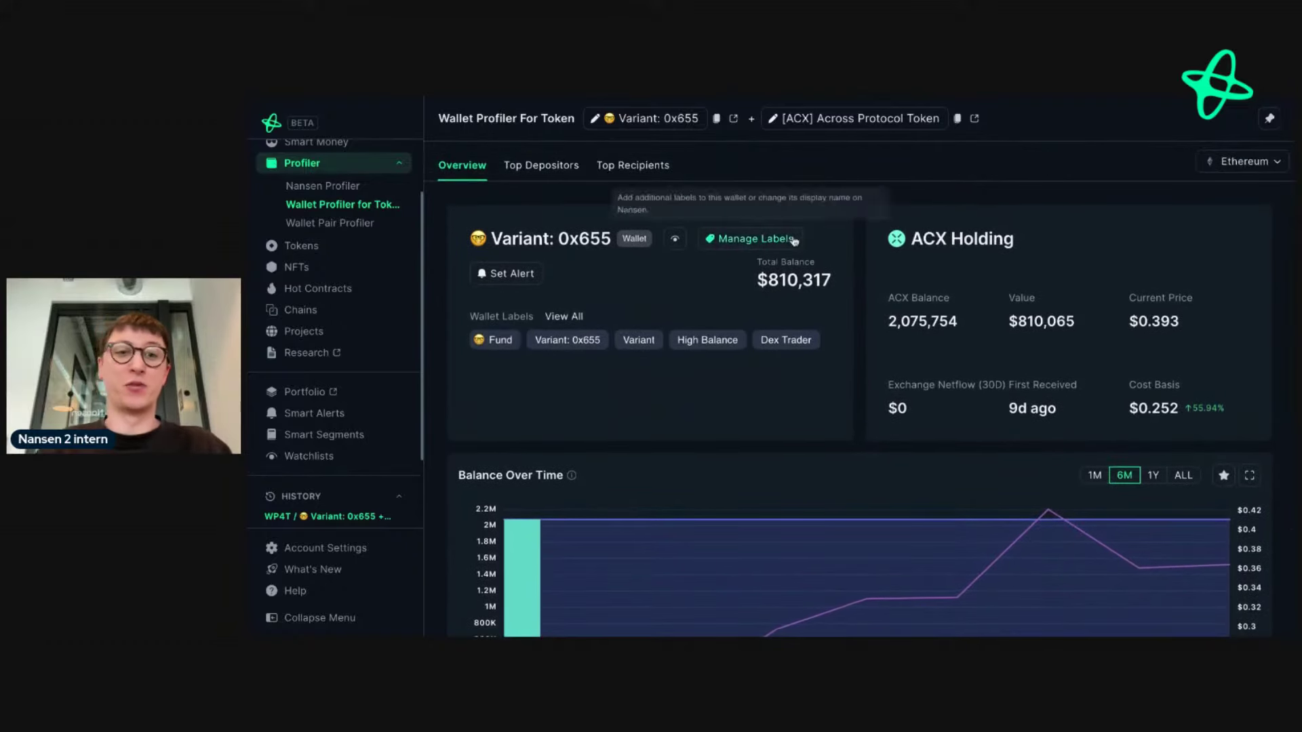
mouse_move(493, 334)
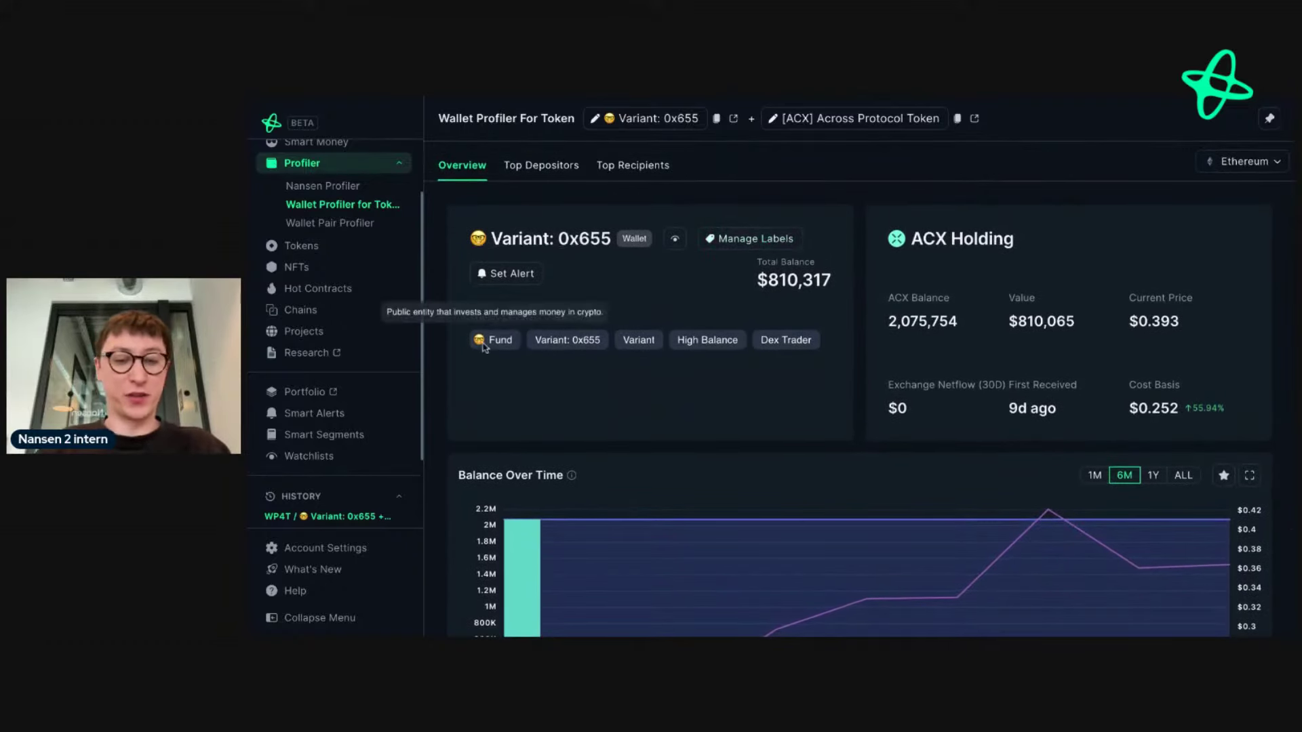
click(592, 239)
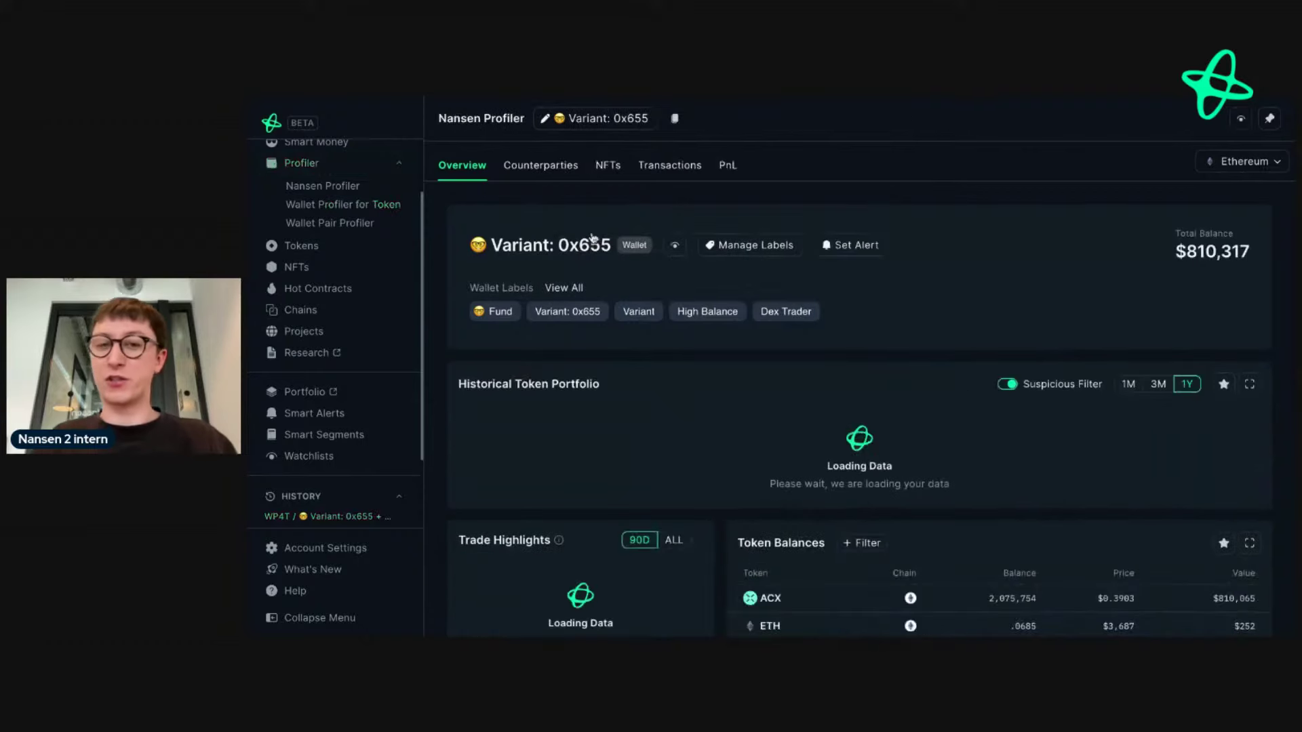
scroll(858, 389, down, 1)
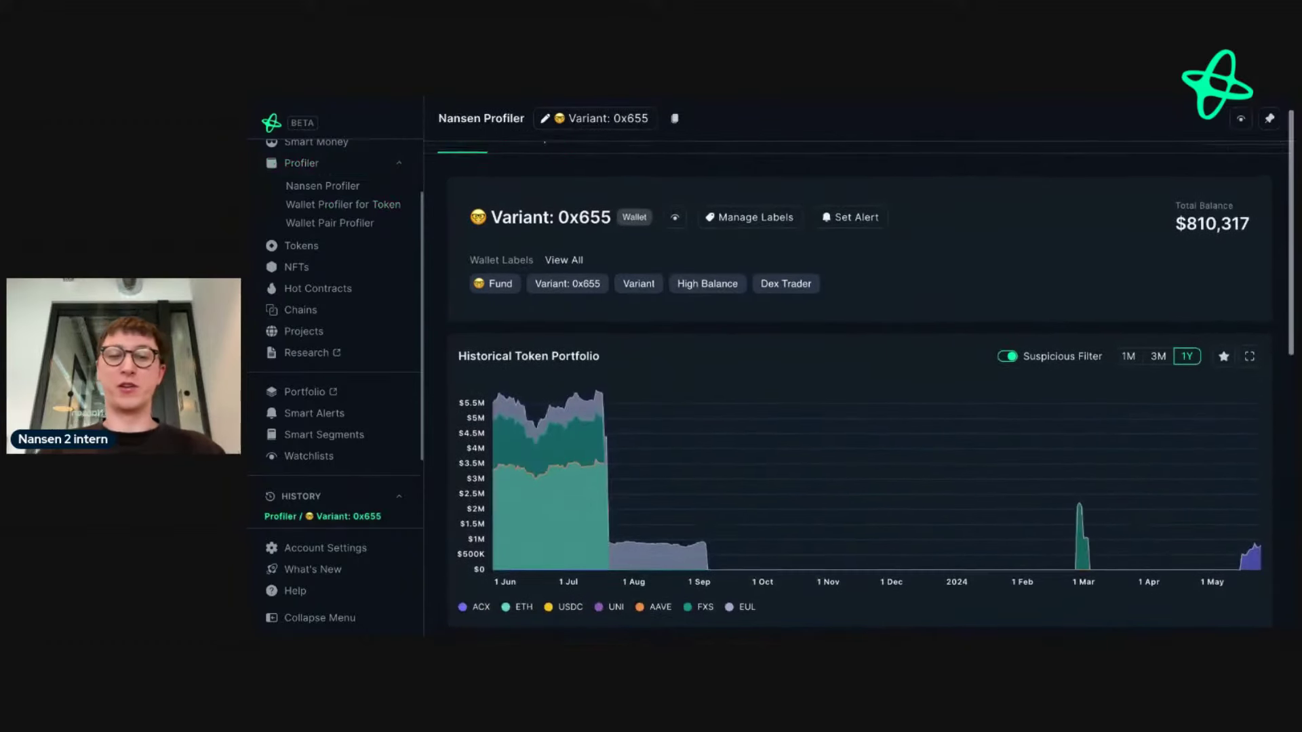